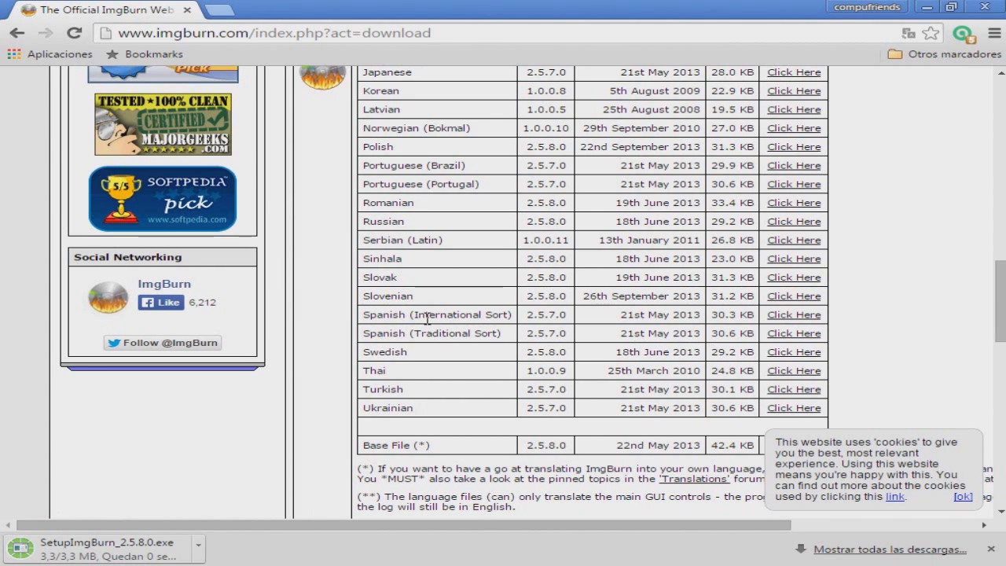
Download the Spanish (International Sort) language file and cancel its duplicate download.
click(788, 316)
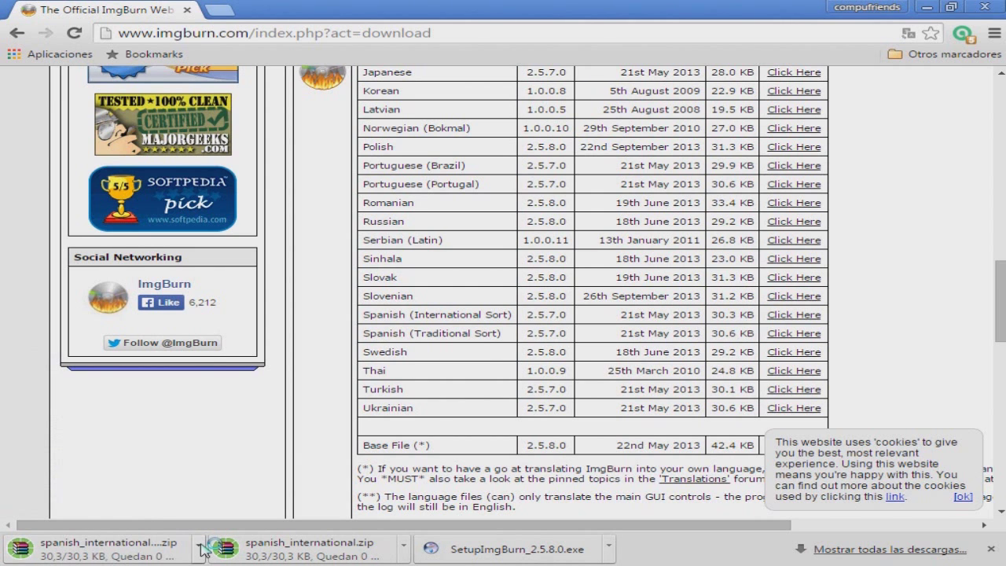
click(202, 546)
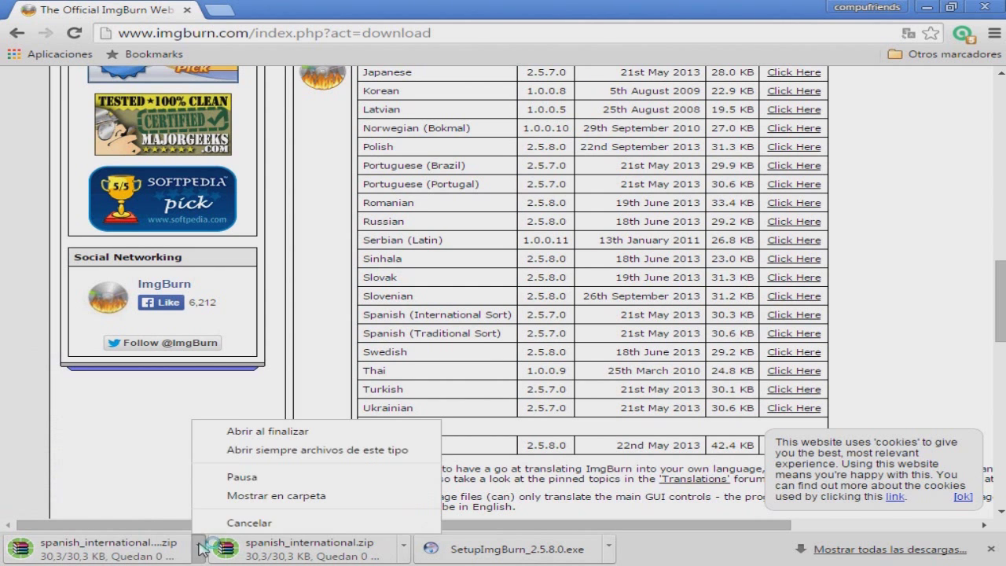
click(245, 523)
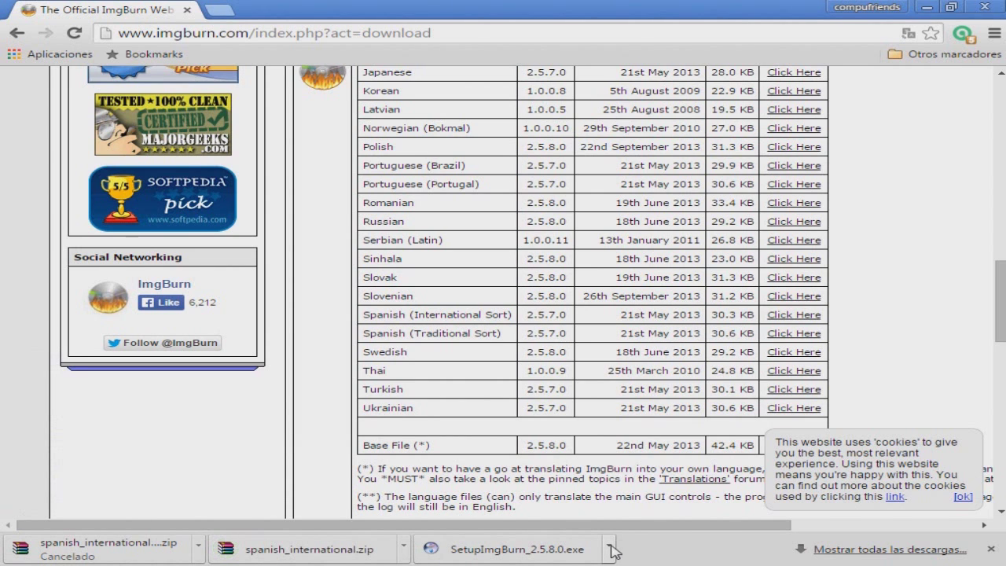
Show the downloaded SetupImgBurn_2.5.8.0.exe in its folder.
click(611, 550)
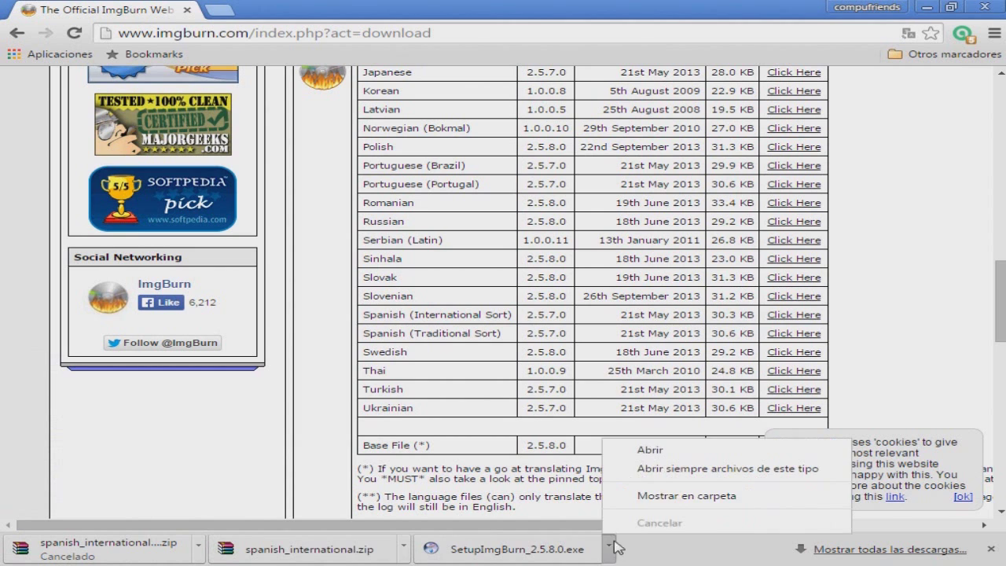
click(672, 496)
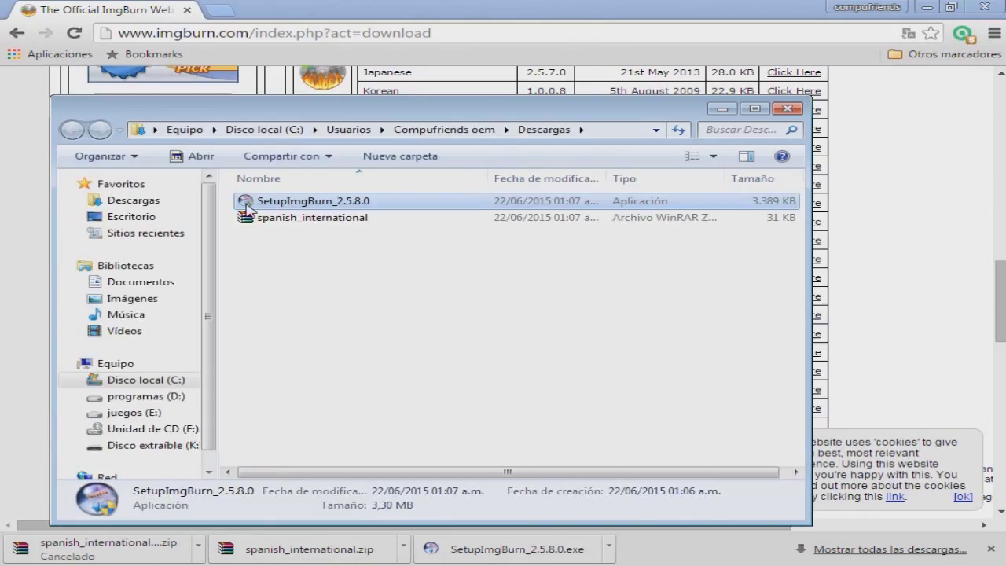
double_click(313, 201)
right_click(337, 203)
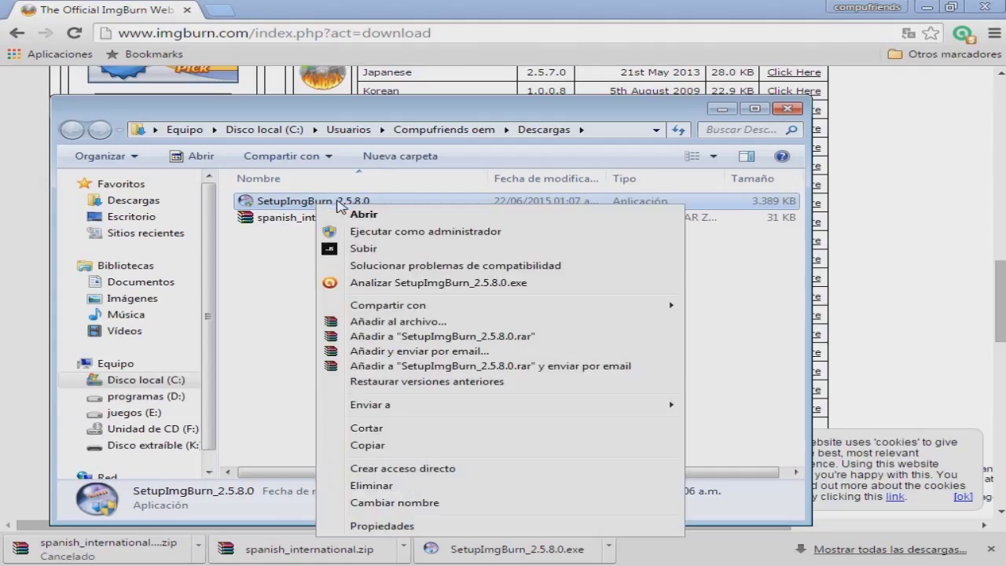
click(361, 218)
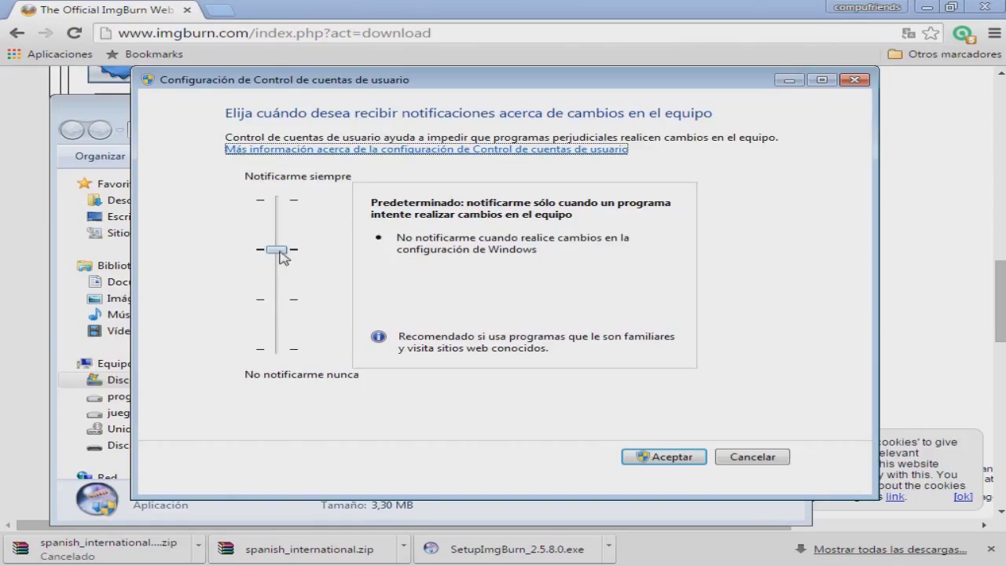
drag(280, 253, 279, 349)
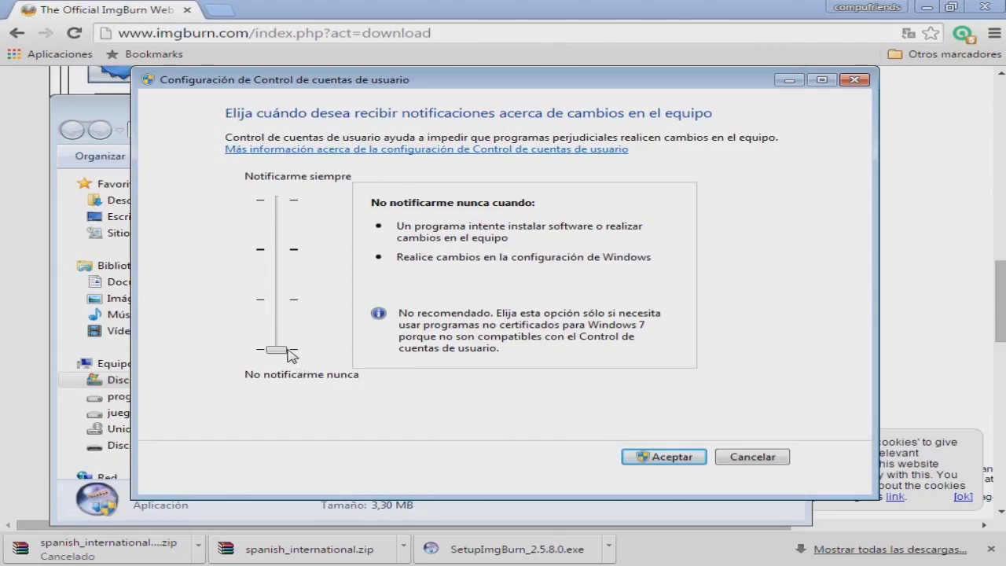
drag(285, 355, 285, 276)
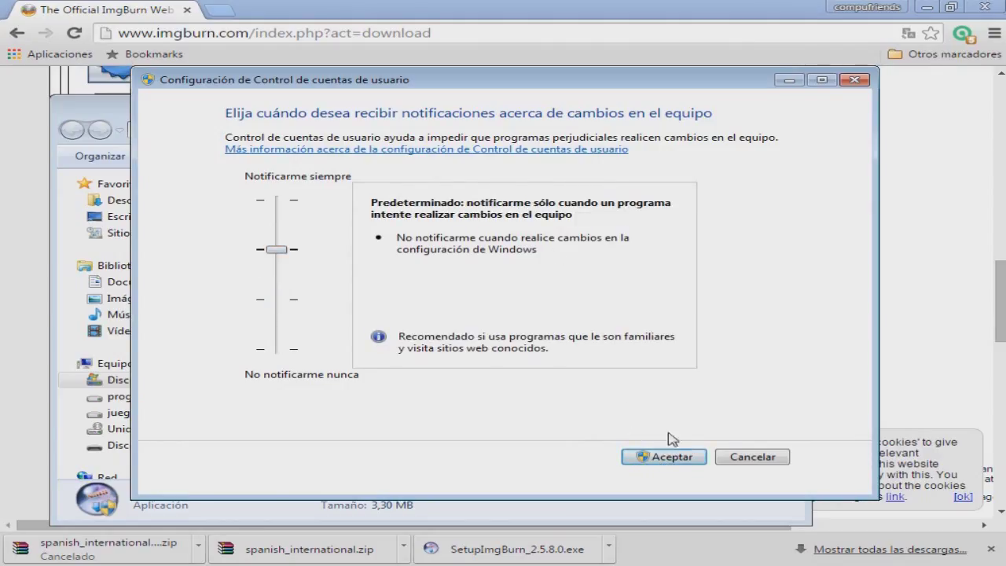
click(753, 458)
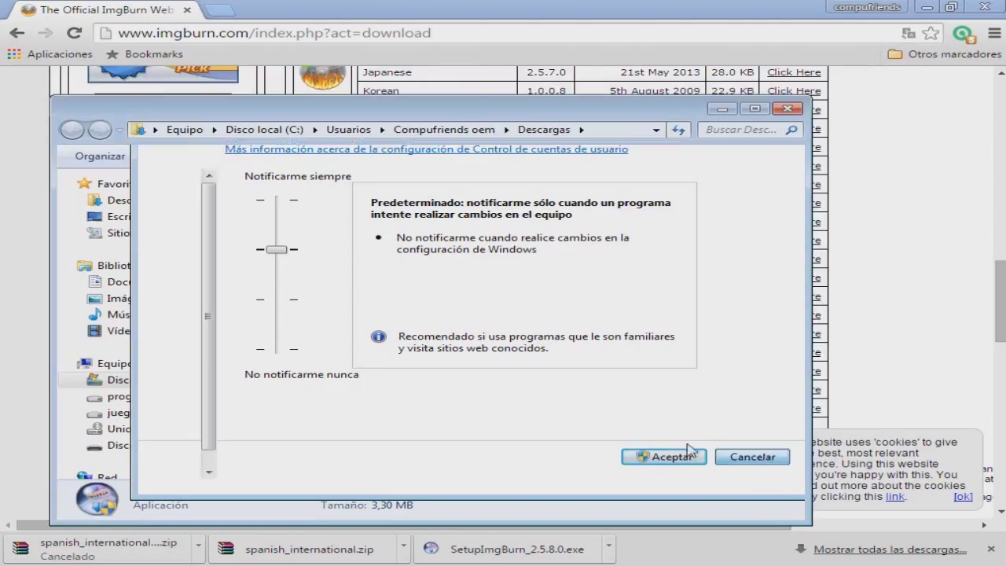
Run SetupImgBurn_2.5.8.0 from the Descargas folder and accept the License Agreement in the setup wizard.
click(276, 202)
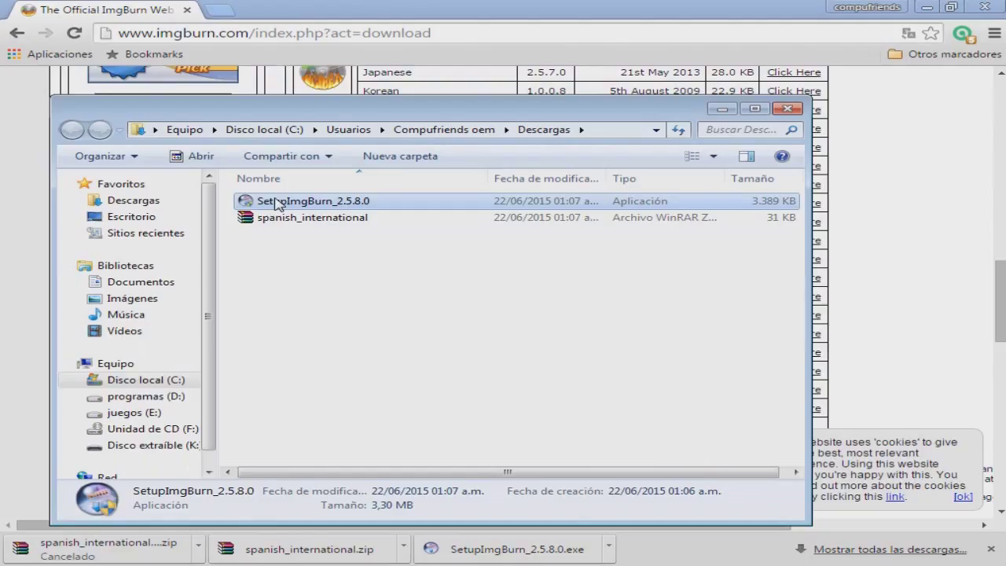
double_click(276, 202)
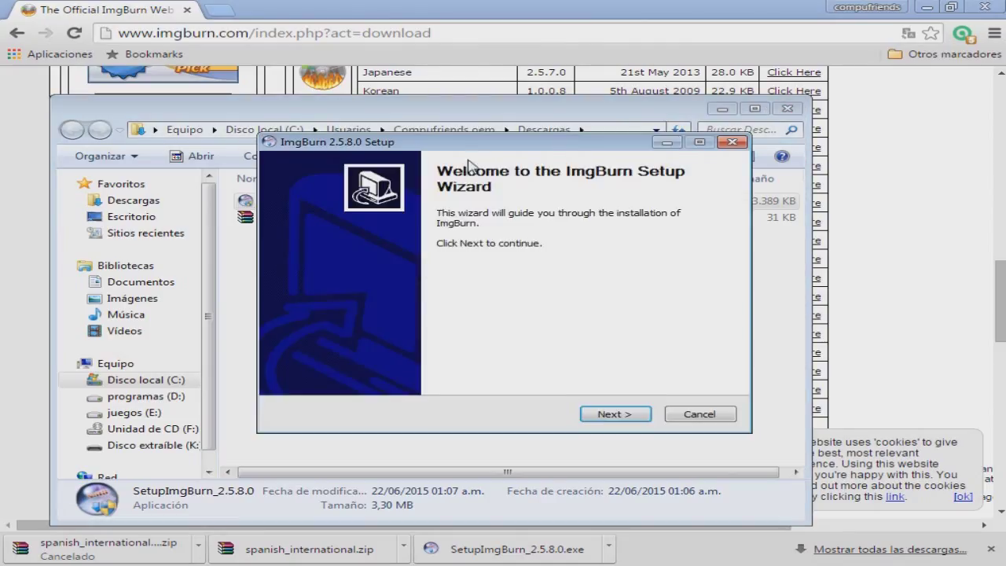
drag(500, 146, 565, 200)
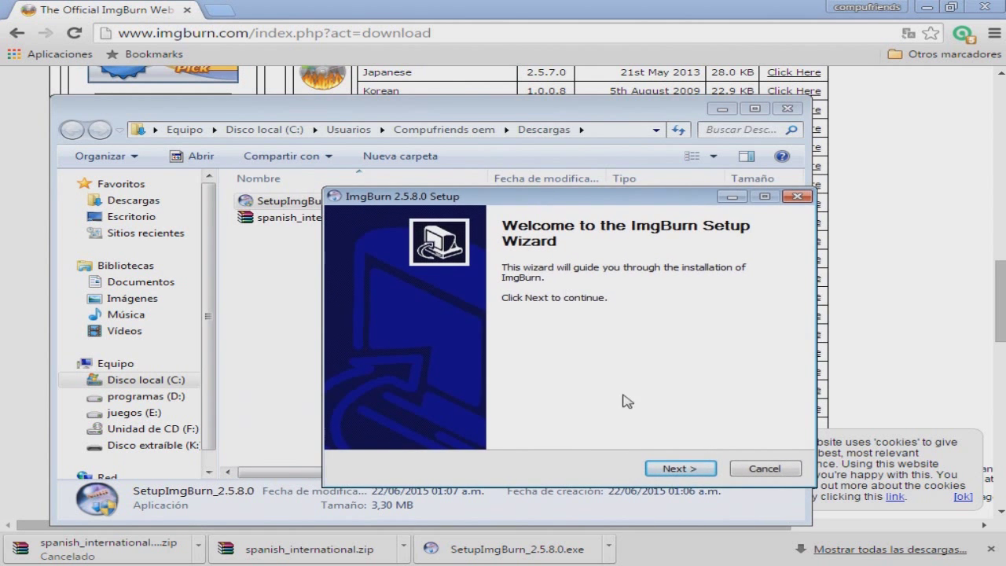
click(664, 469)
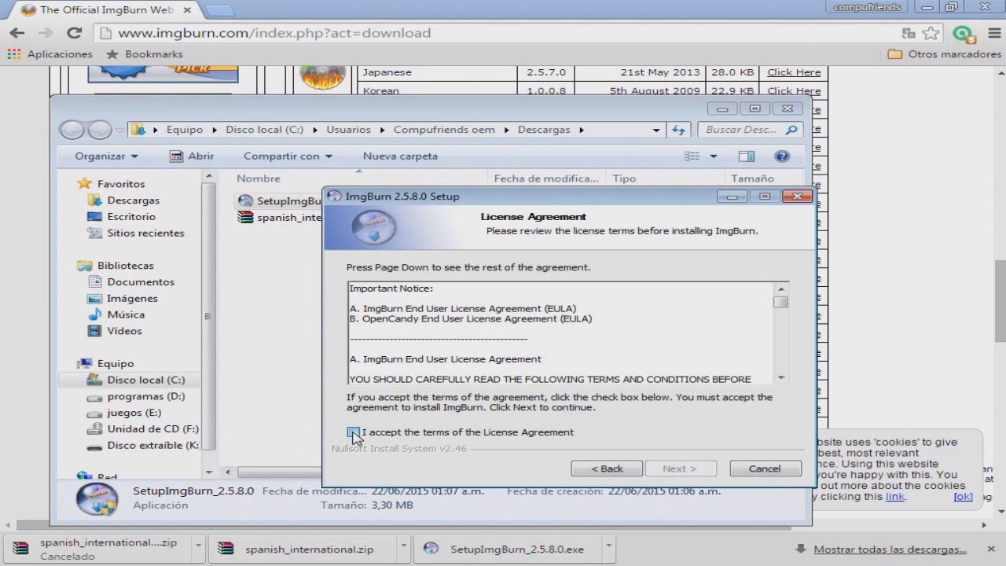
click(353, 432)
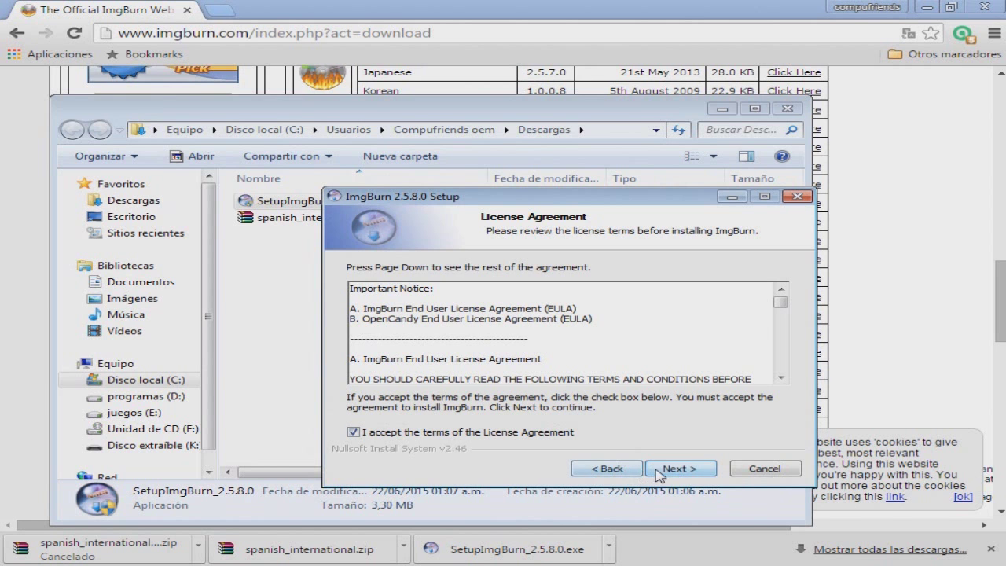
click(679, 469)
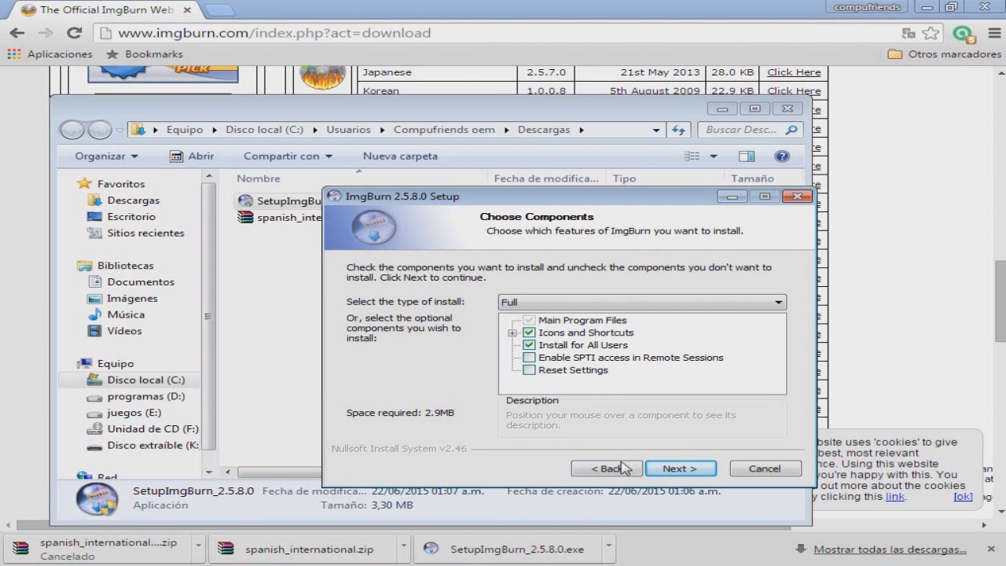
Accept the Full install components, the C:\Program Files\ImgBurn destination and the ImgBurn Start Menu folder.
click(677, 469)
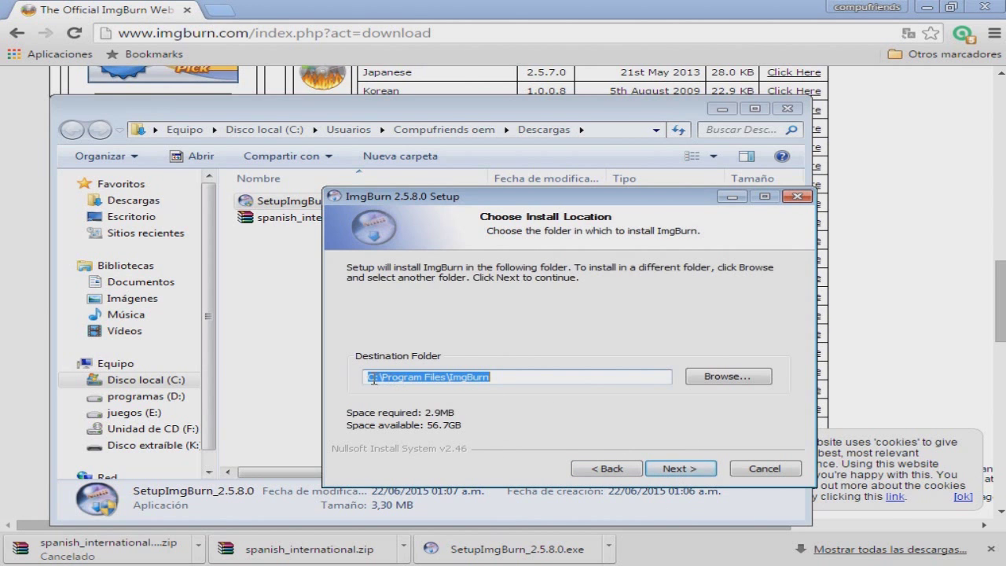
drag(365, 376, 499, 375)
click(677, 469)
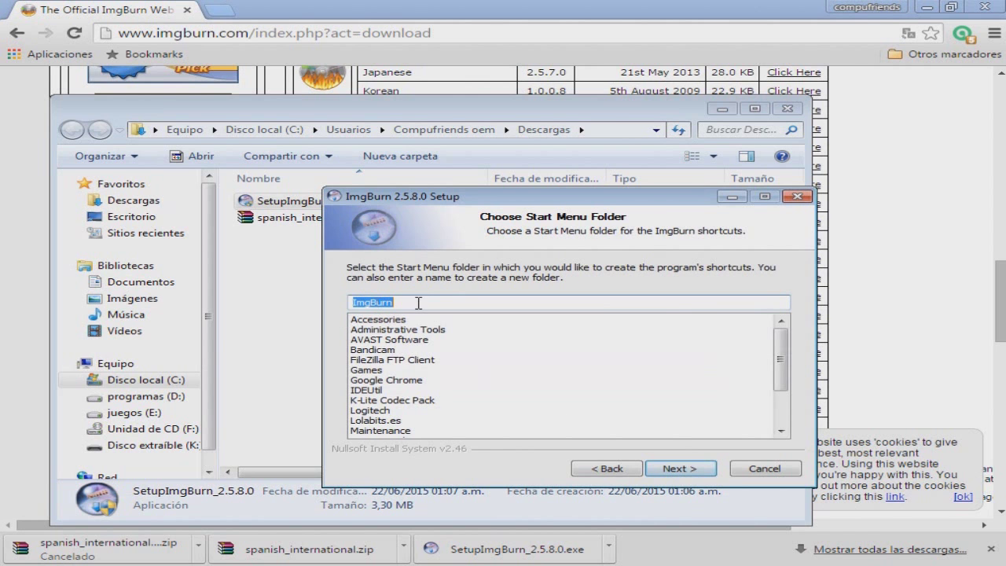
click(682, 468)
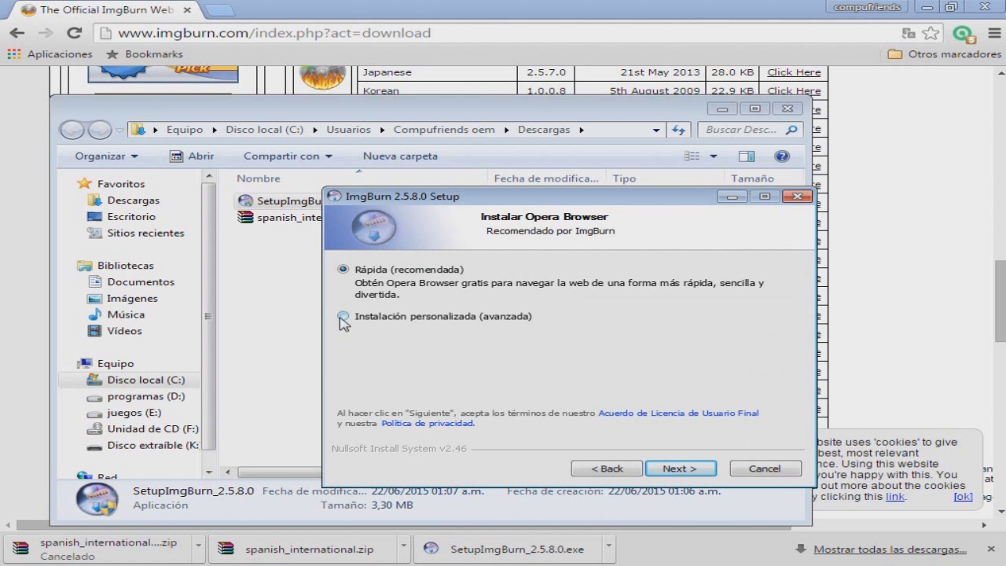
Decline the bundled Opera Browser through the custom installation option and decline TuneUp Utilities as well.
click(343, 317)
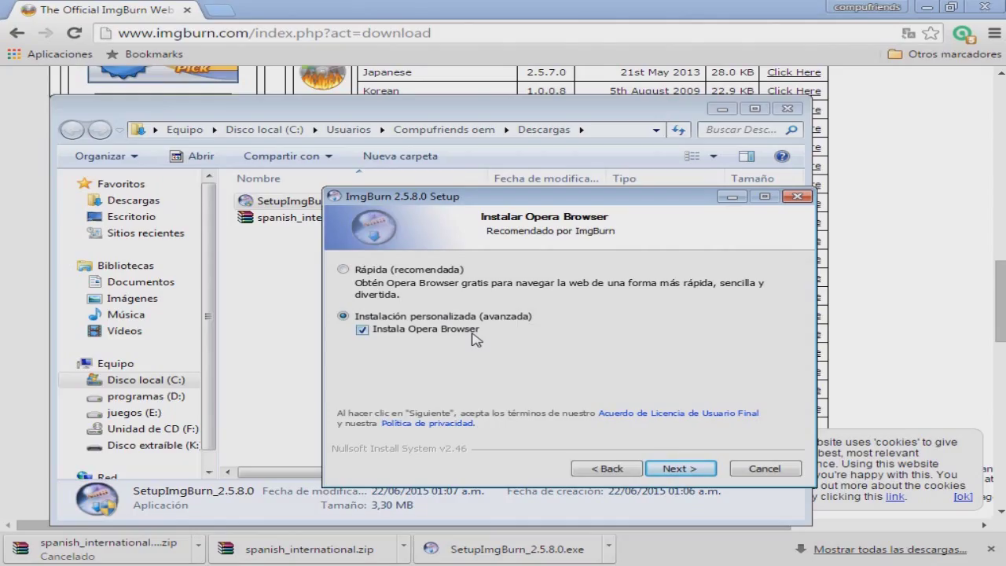
click(362, 330)
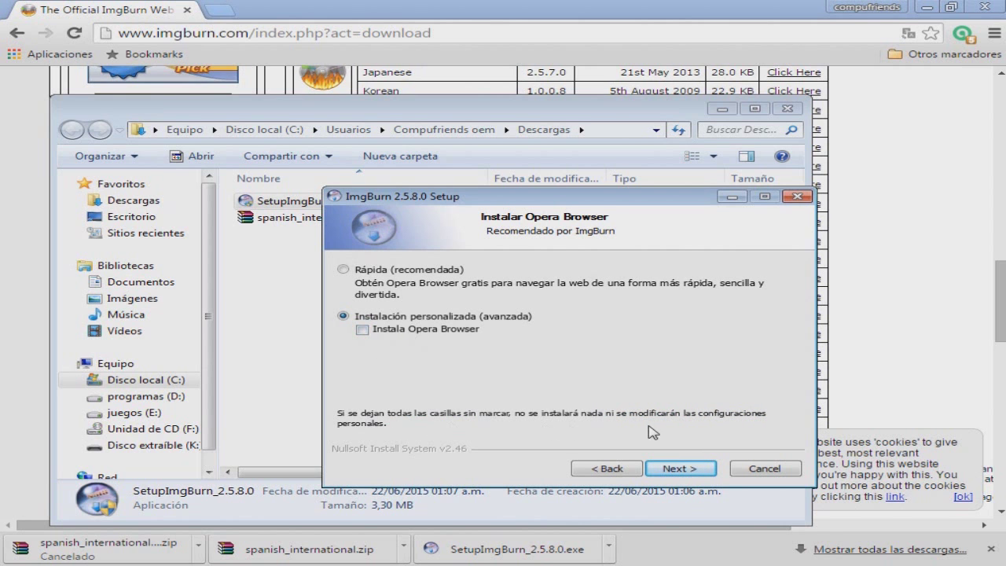
click(676, 471)
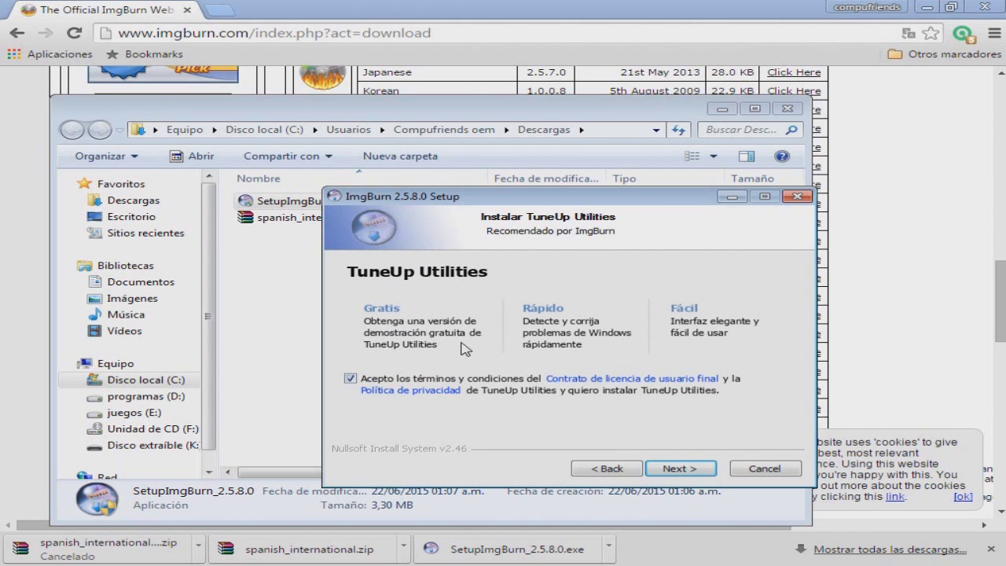
click(352, 381)
click(690, 469)
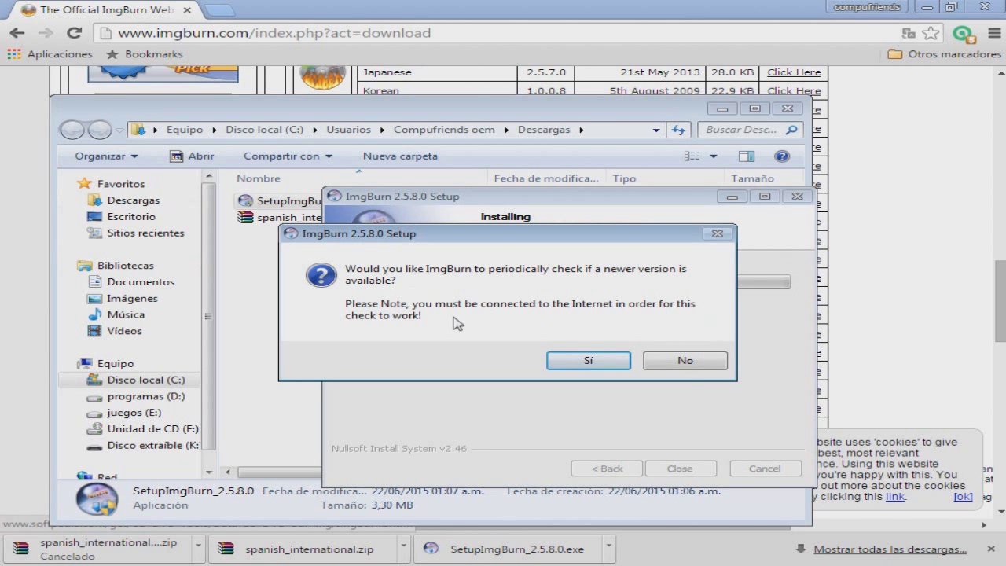
Decline periodic update checks and finish the ImgBurn setup, closing the installer and the ImgBurn web pages.
click(685, 363)
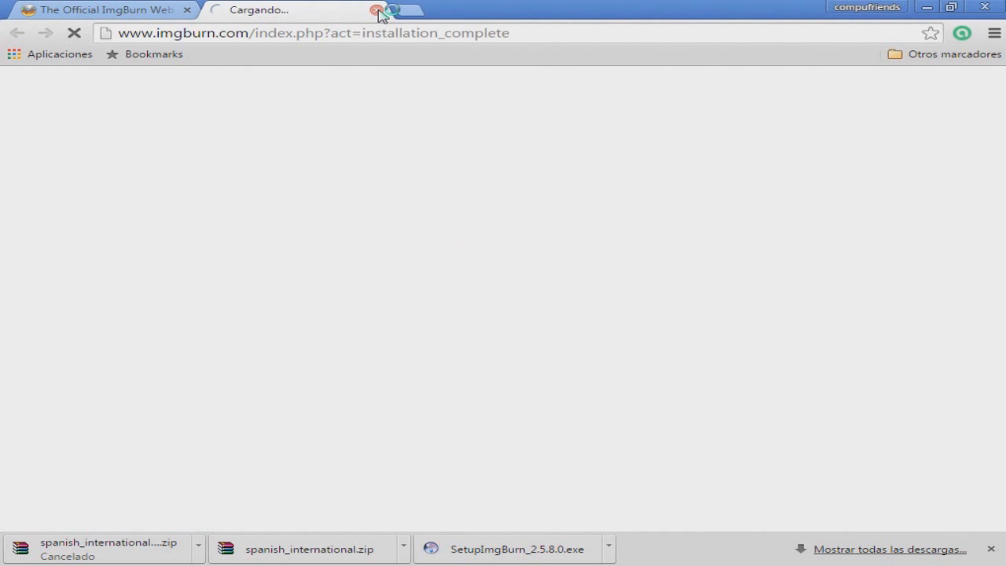
click(377, 11)
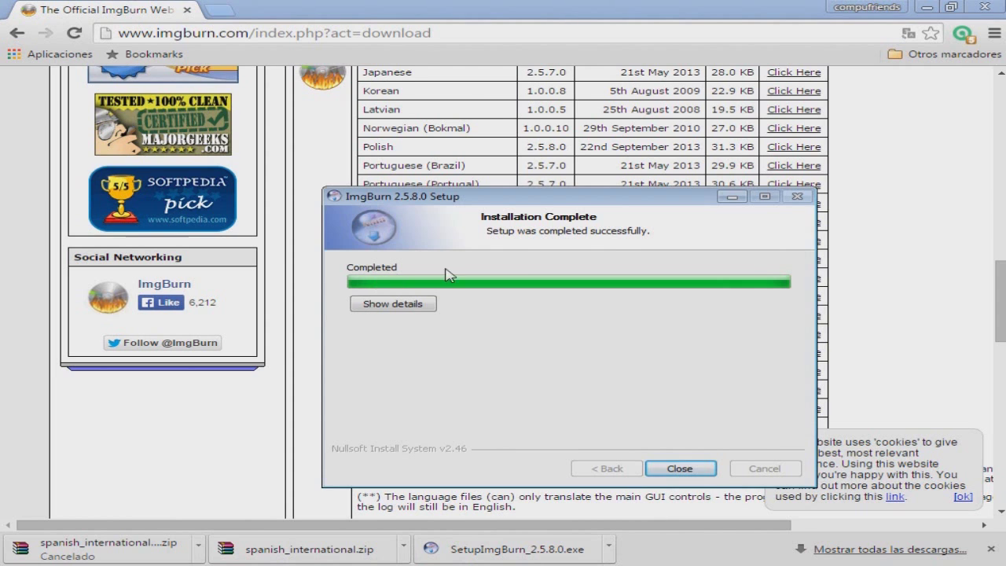
click(696, 470)
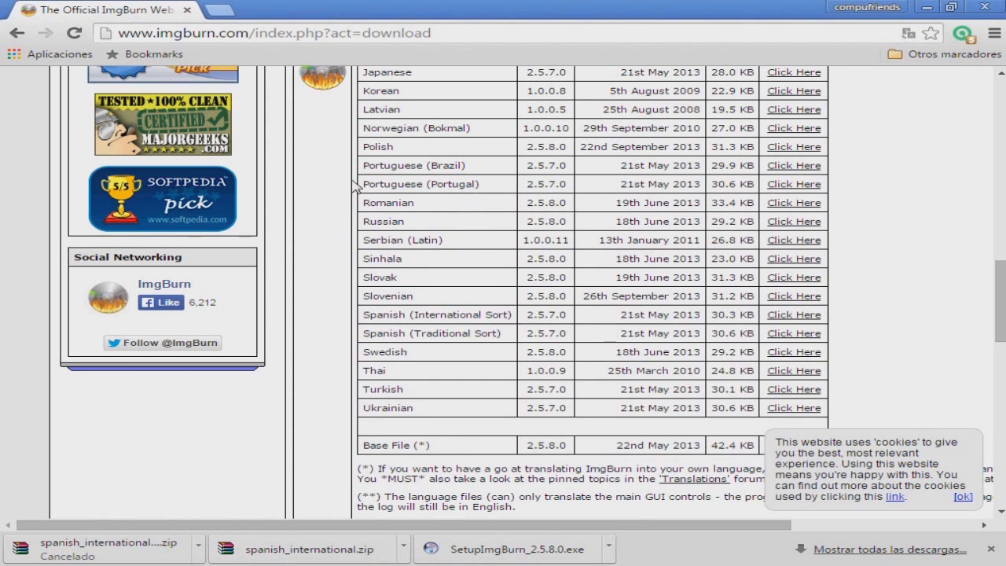
click(187, 11)
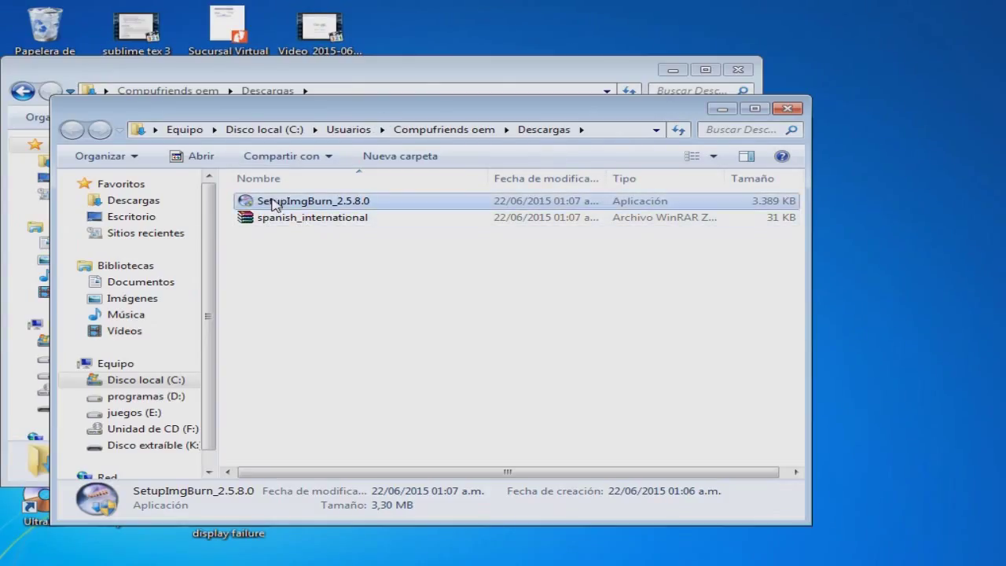
Extract the spanish_international archive into the current folder and copy the extracted spanish_international.lng file.
right_click(287, 223)
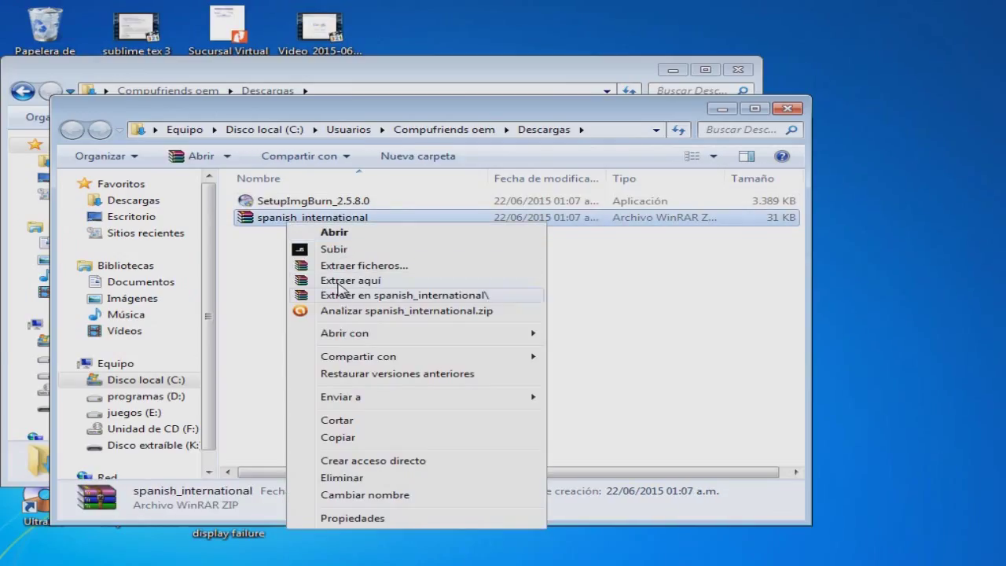
click(339, 280)
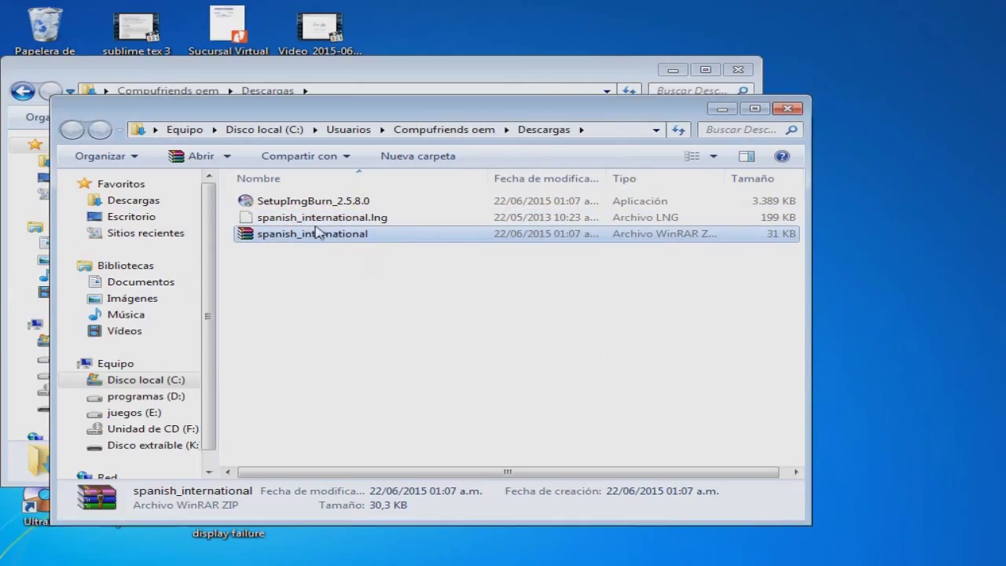
click(305, 223)
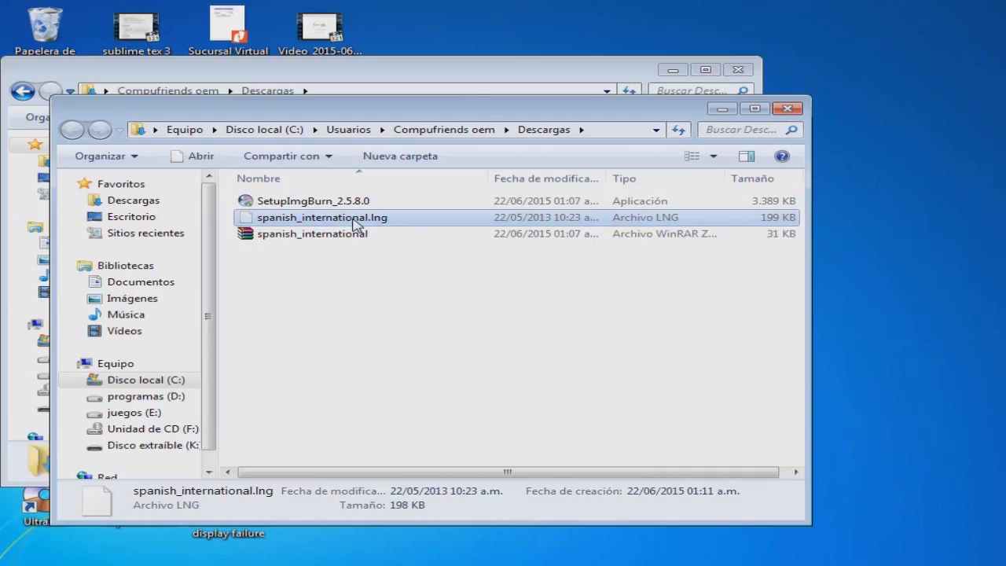
right_click(311, 222)
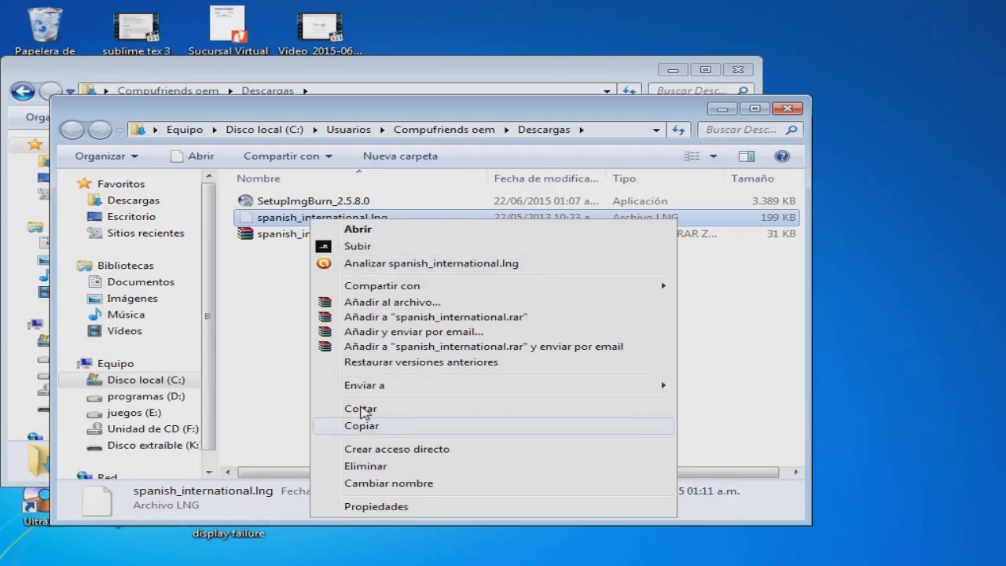
click(242, 378)
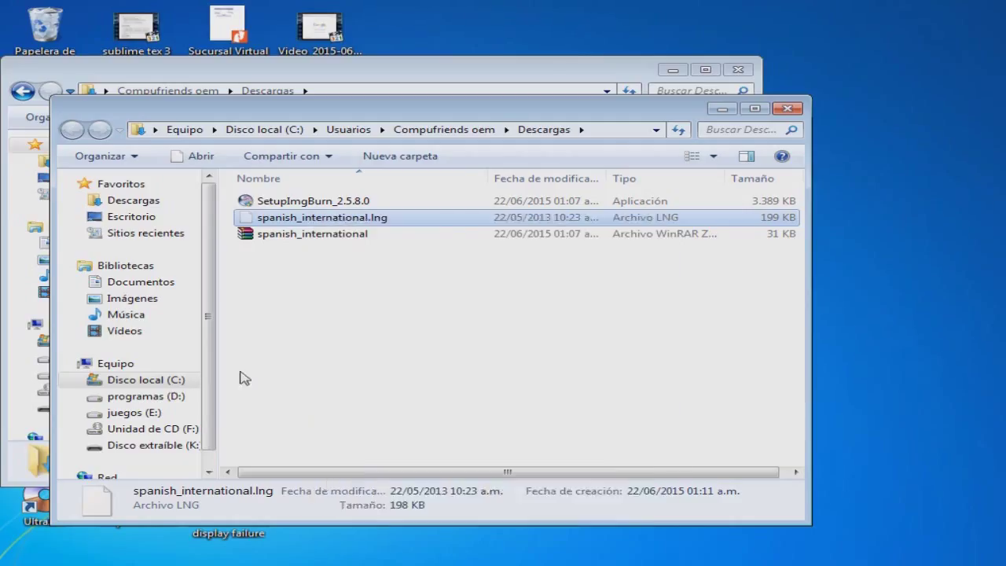
Go to the ImgBurn installation folder inside Archivos de programa on Disco local (C:).
click(118, 381)
click(308, 202)
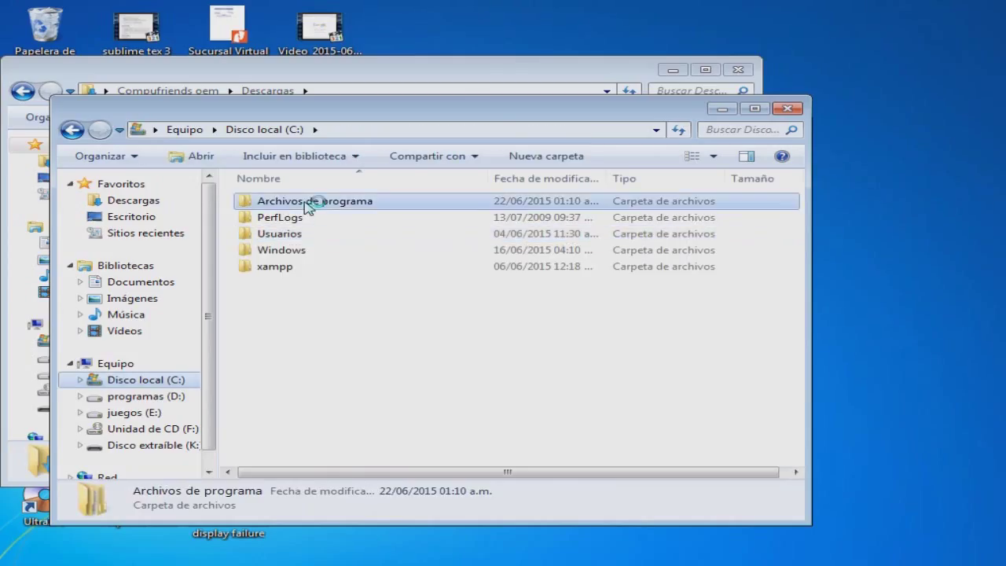
double_click(307, 203)
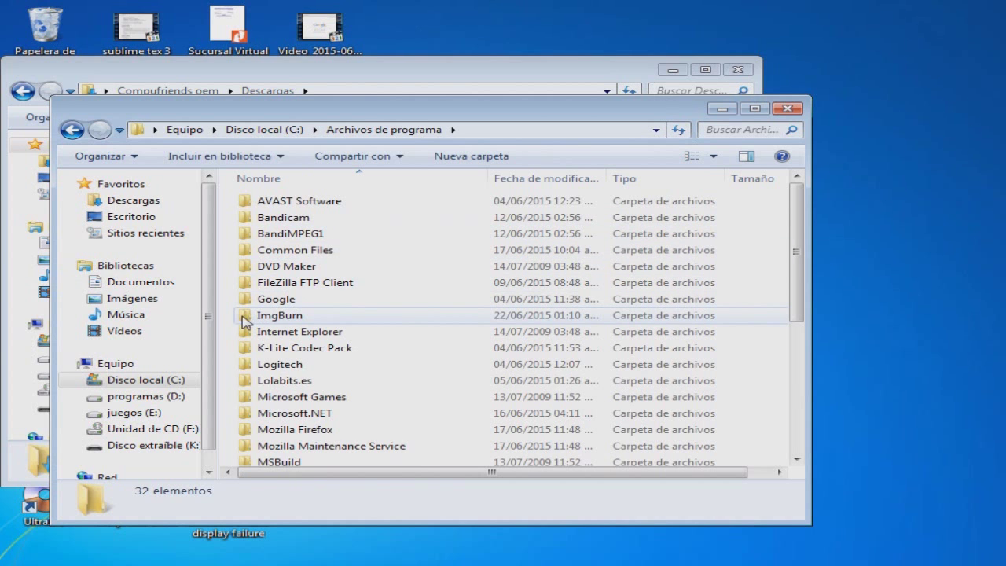
double_click(290, 318)
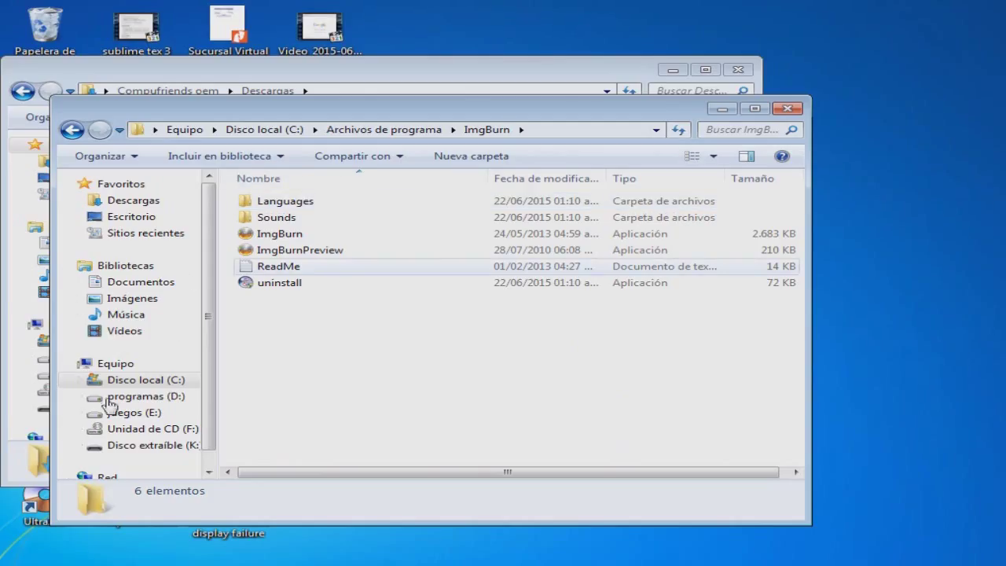
Launch ImgBurn from the desktop, retry the device check for drive (F:) once and cancel the I/O error.
click(721, 109)
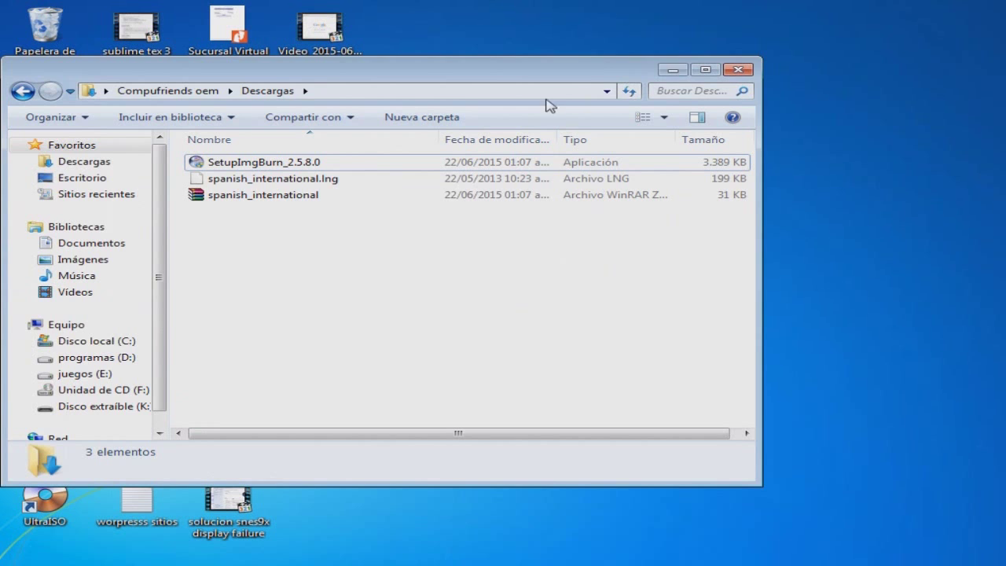
key(super+d)
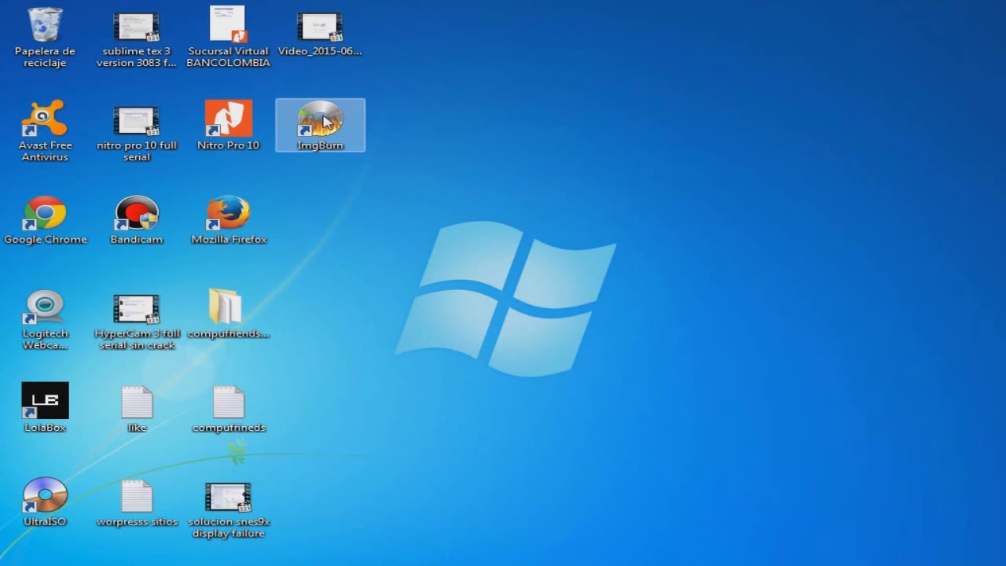
double_click(324, 120)
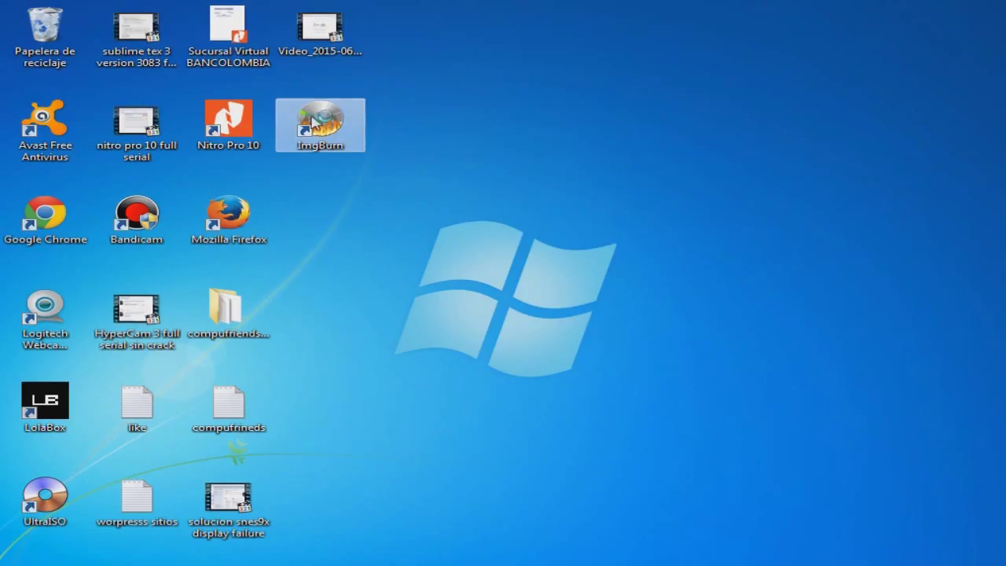
click(279, 174)
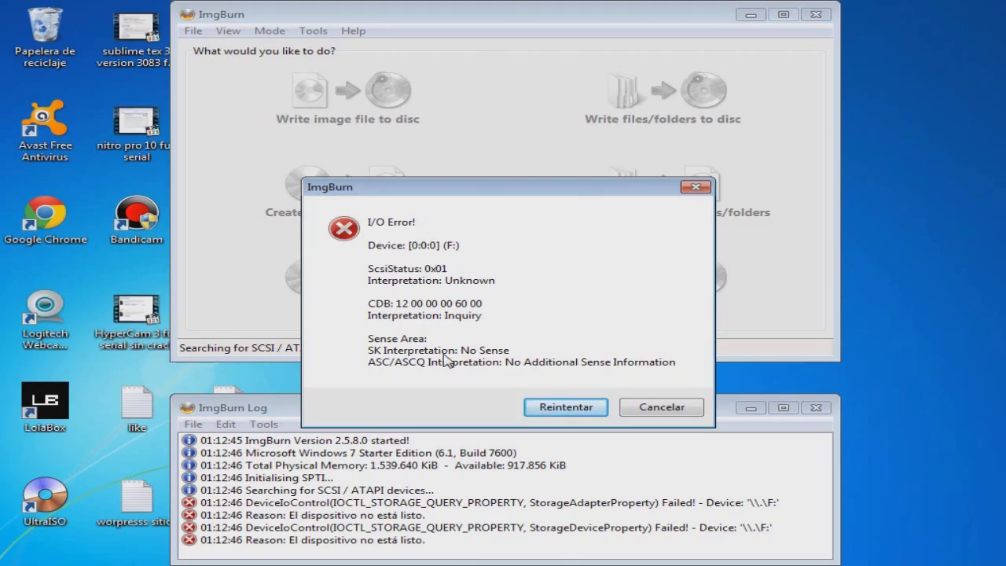
click(574, 411)
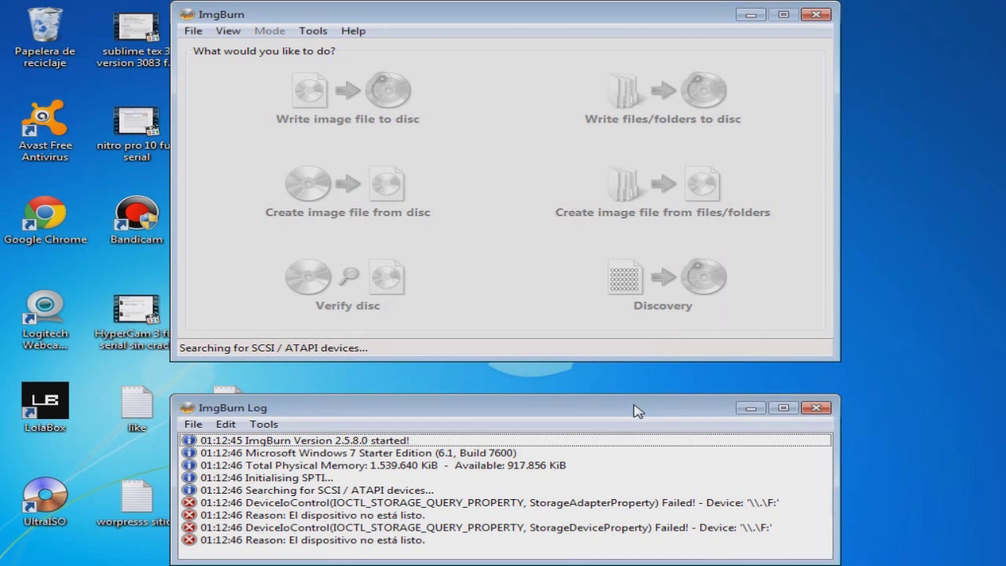
click(646, 407)
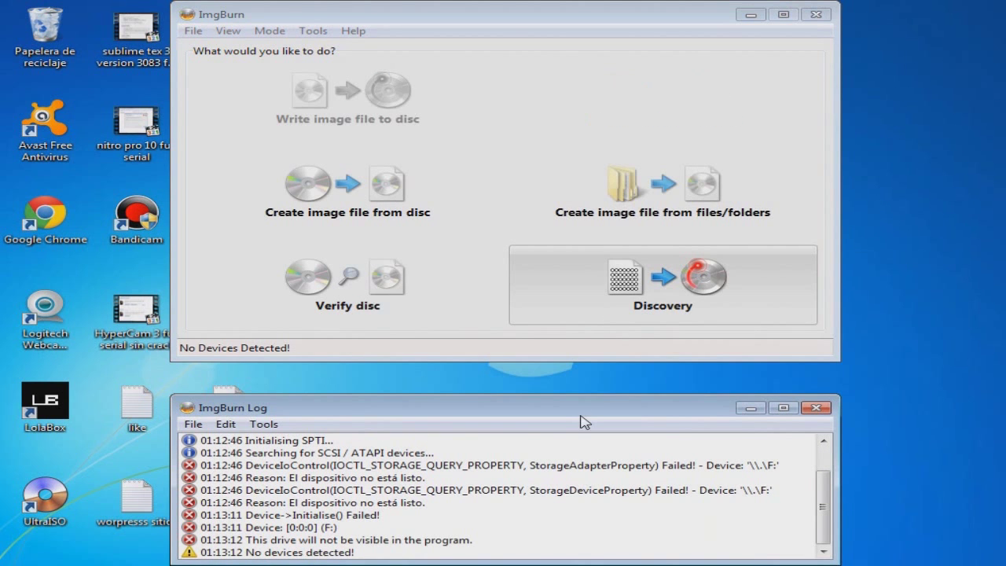
Examine the device entries in the ImgBurn Log and the available options for Unidad de CD (F:) in Equipo.
drag(582, 407, 582, 359)
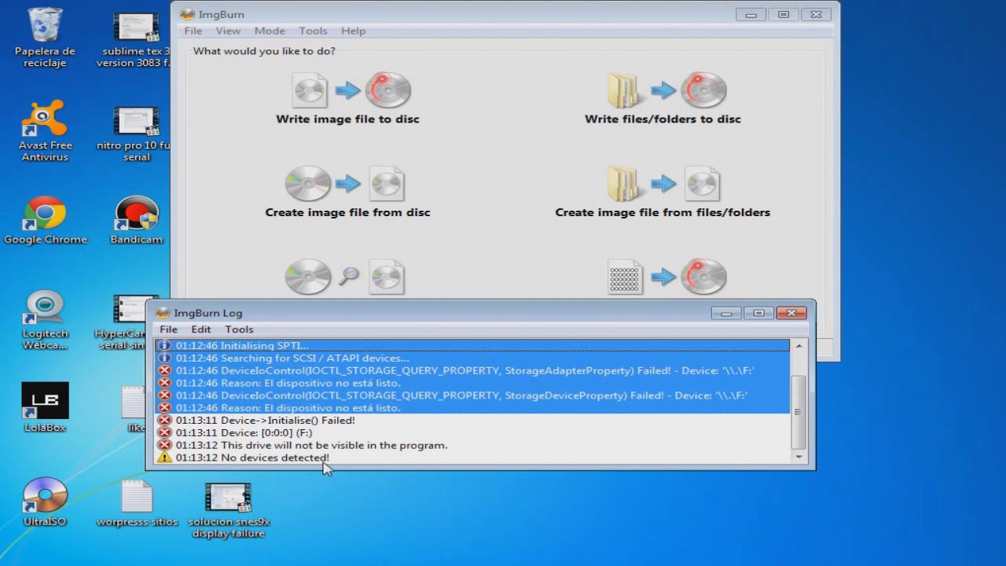
drag(259, 313, 289, 306)
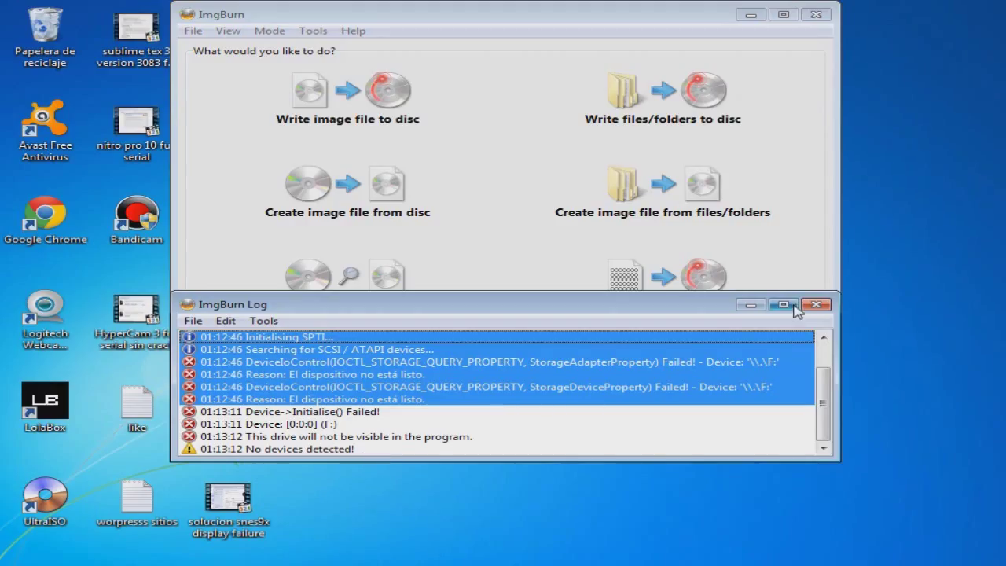
key(super)
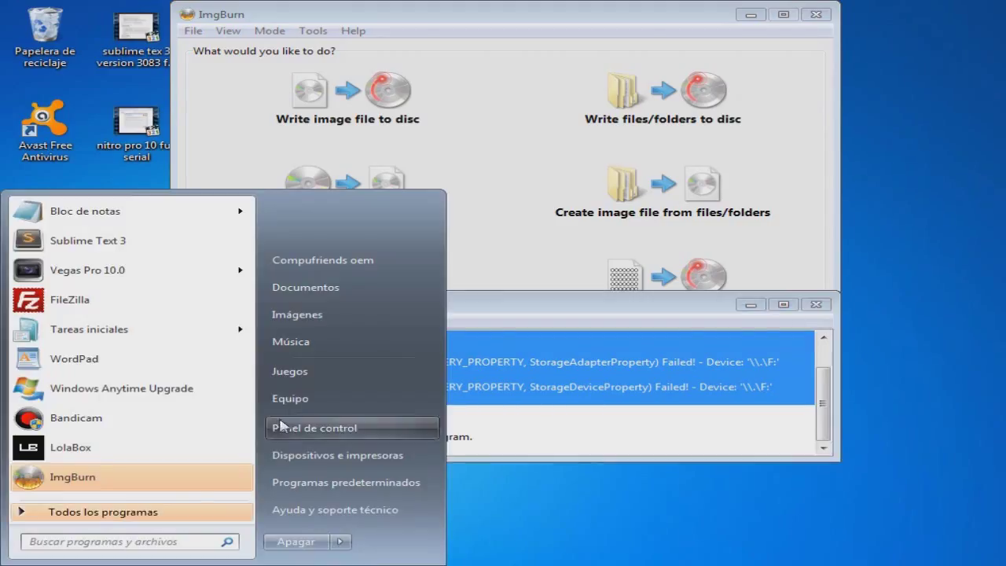
click(592, 333)
key(super+e)
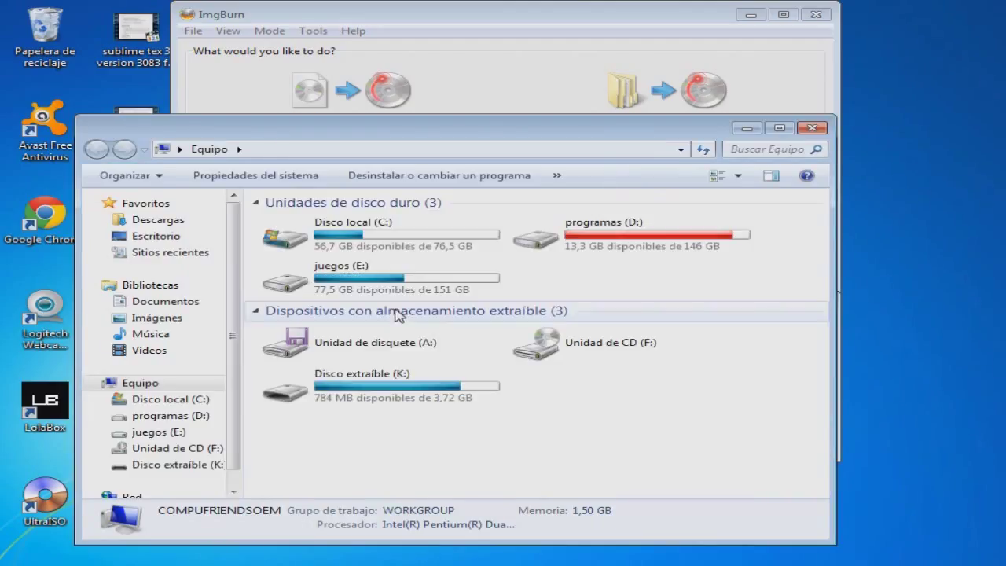
click(553, 345)
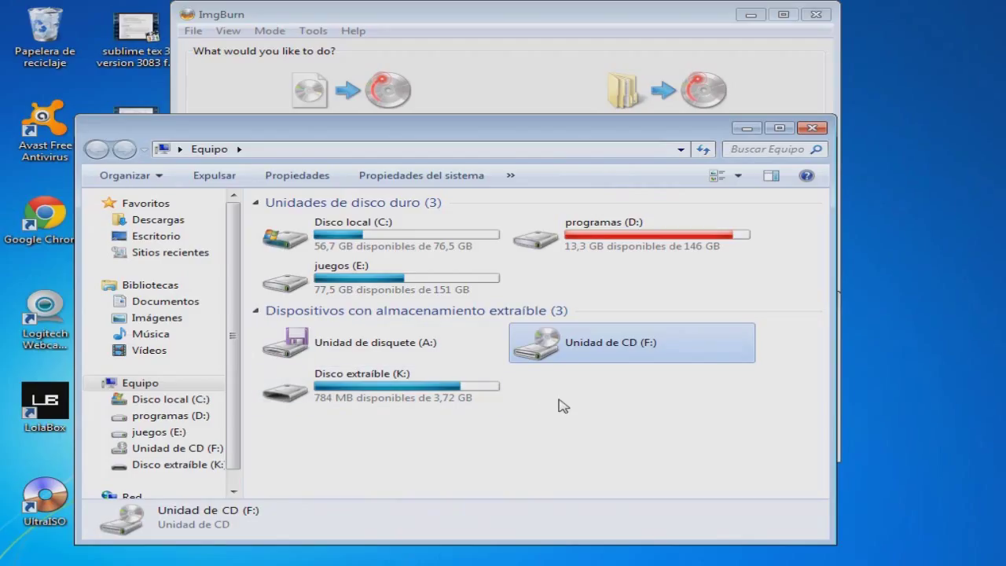
right_click(578, 346)
mouse_move(637, 160)
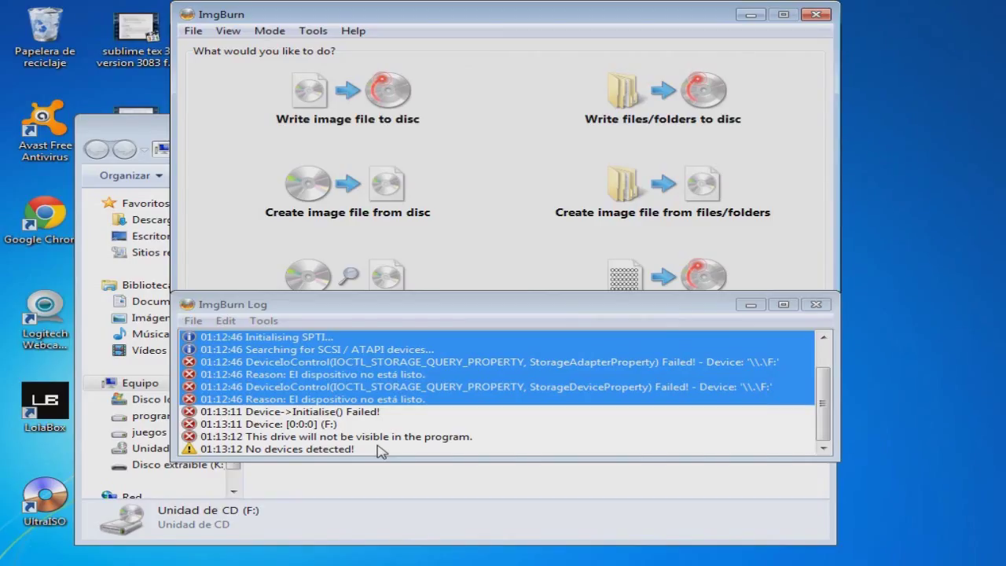
Close the ImgBurn Log window, accepting its warning, and exit ImgBurn.
click(815, 306)
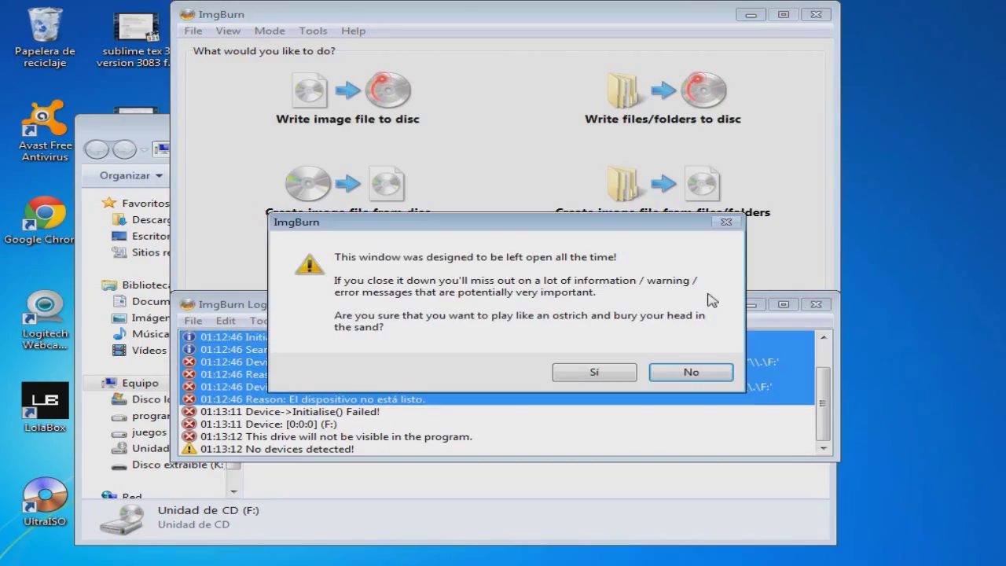
click(579, 381)
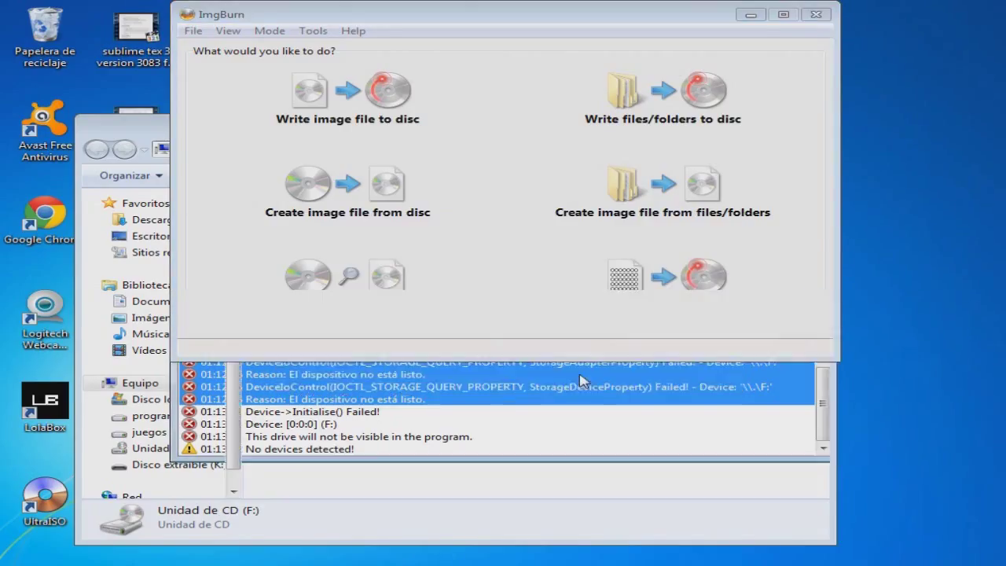
click(817, 15)
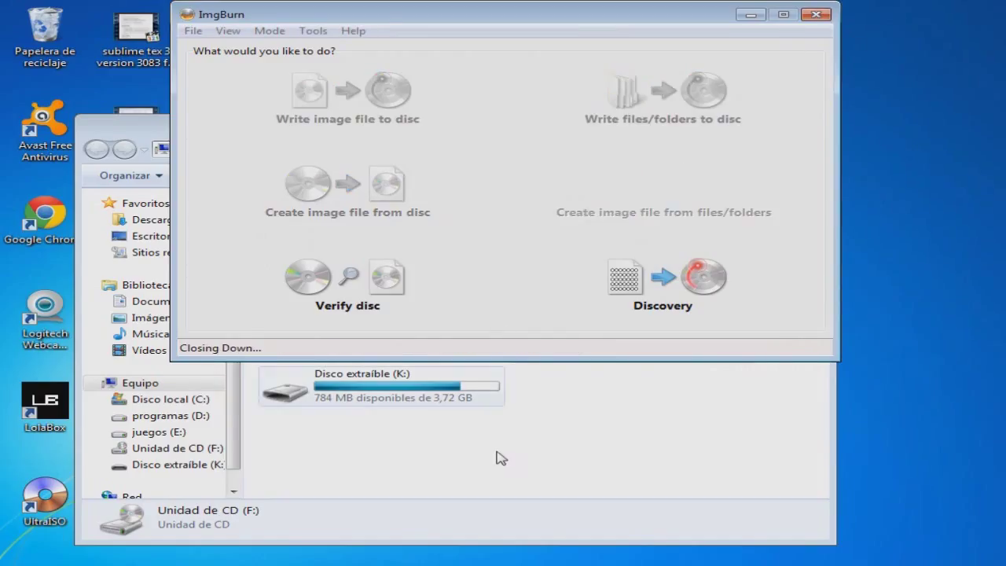
Launch UltraISO with the Equipo window out of the way and open the virtual drive settings in its configuration.
double_click(43, 503)
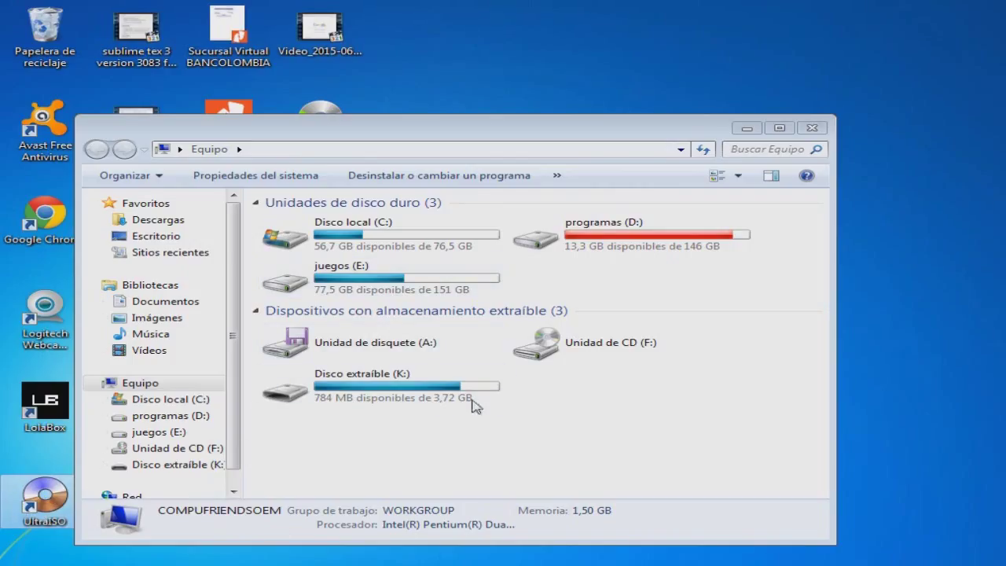
click(743, 130)
key(super+d)
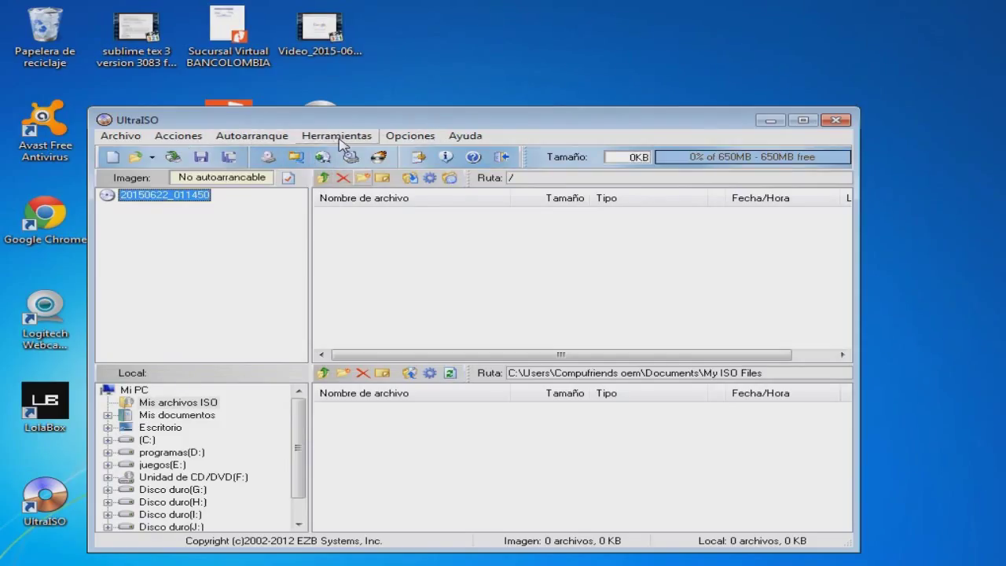
click(339, 138)
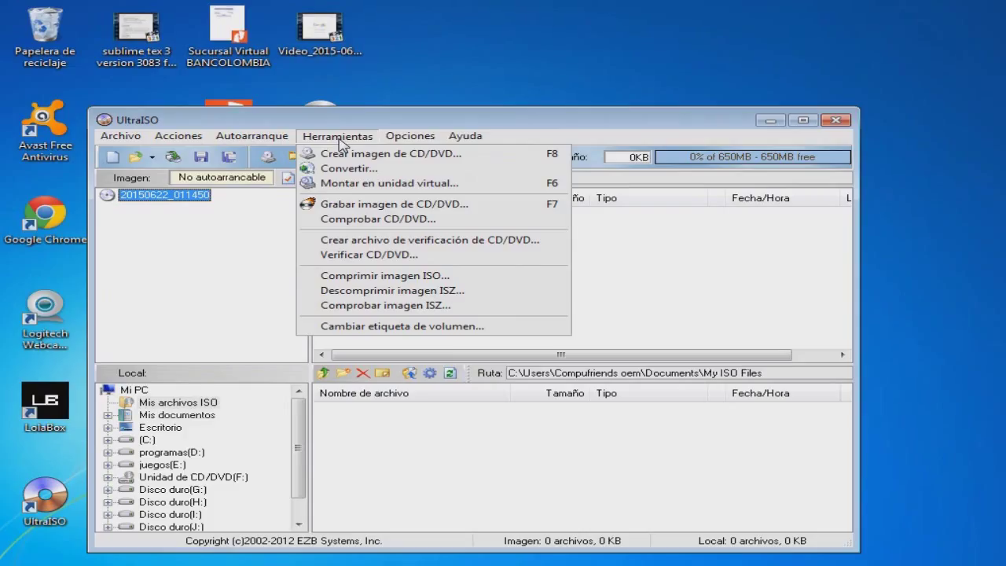
mouse_move(394, 139)
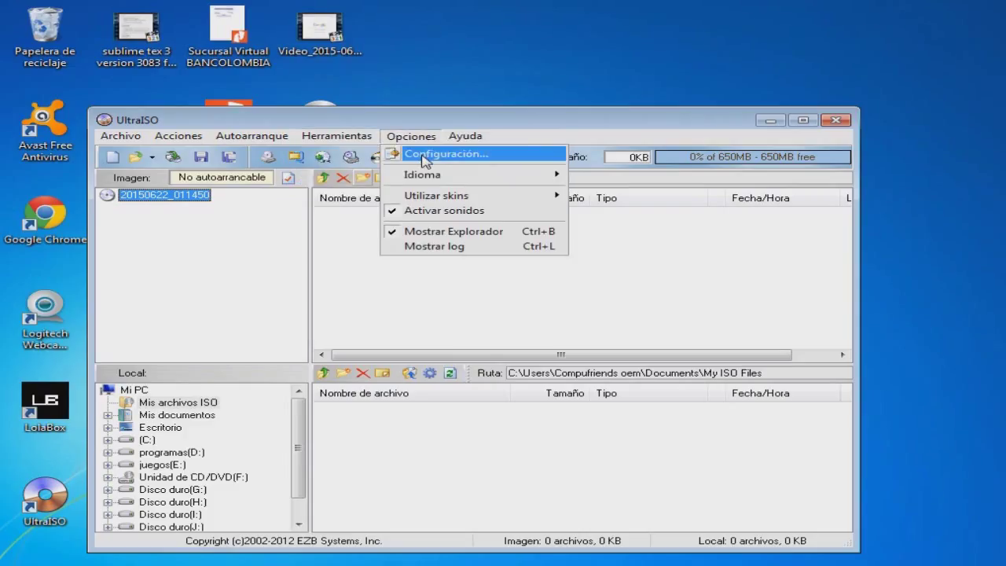
click(424, 157)
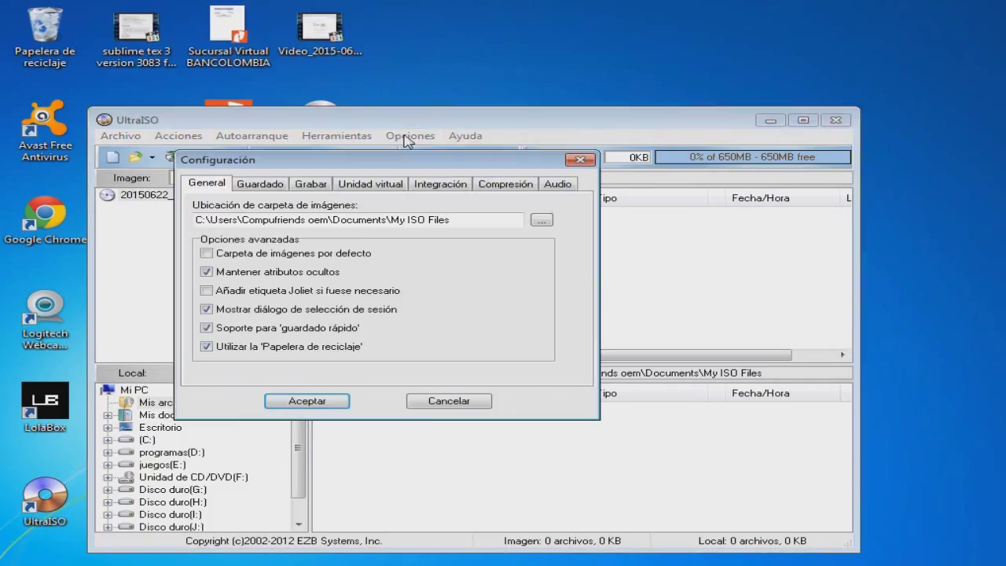
click(352, 186)
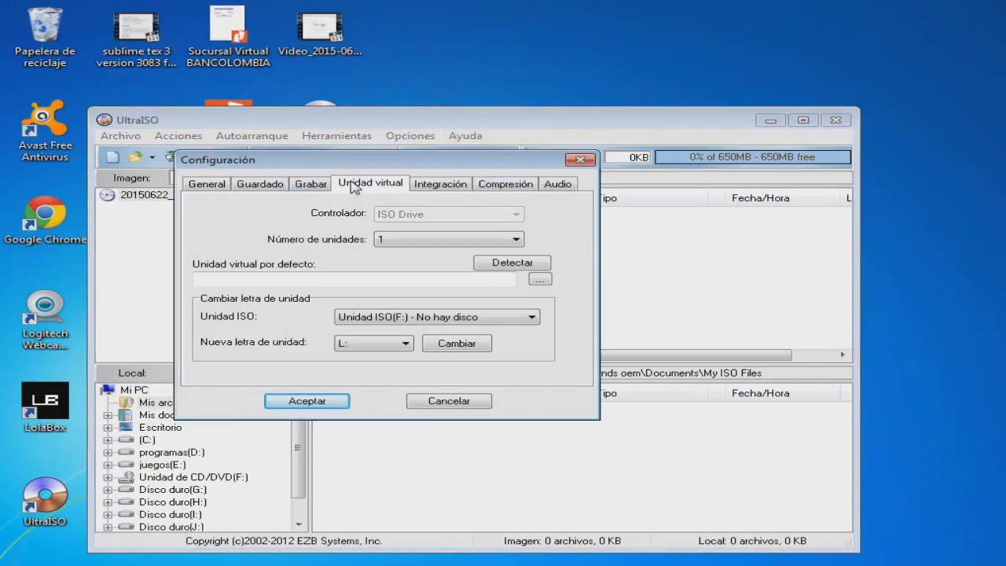
Set the number of virtual drives to No encontrado, accept the configuration and close UltraISO.
click(495, 242)
click(424, 253)
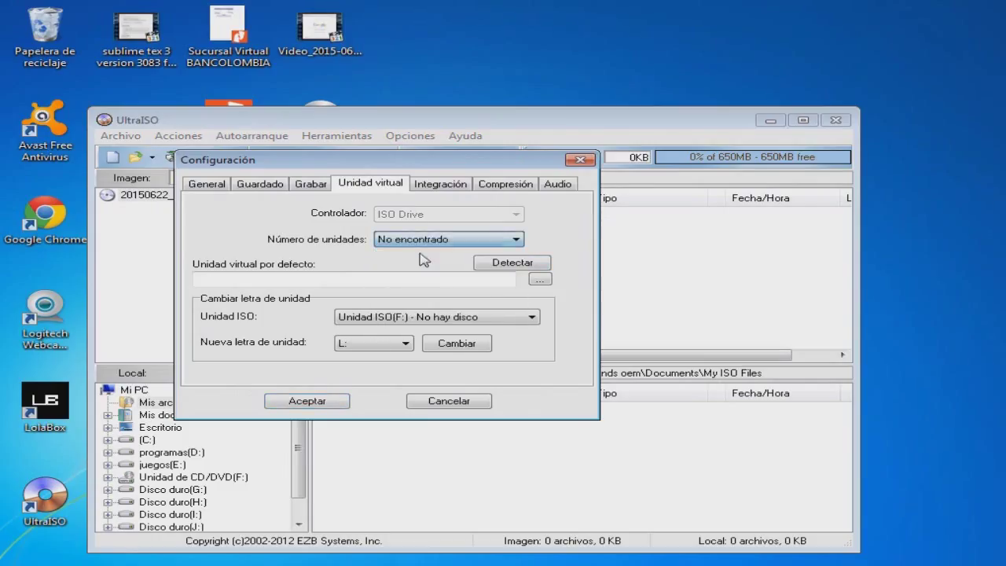
click(306, 401)
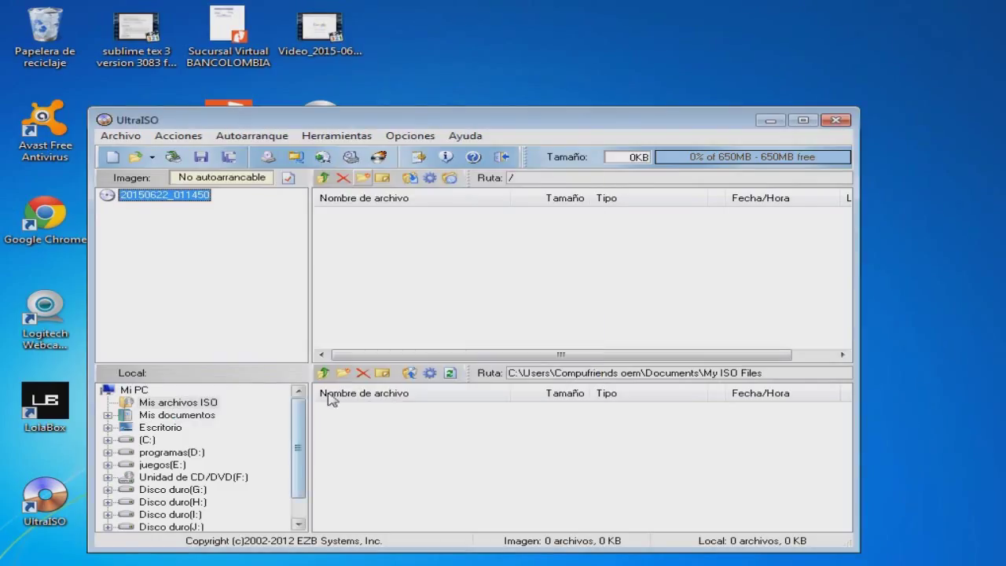
click(836, 121)
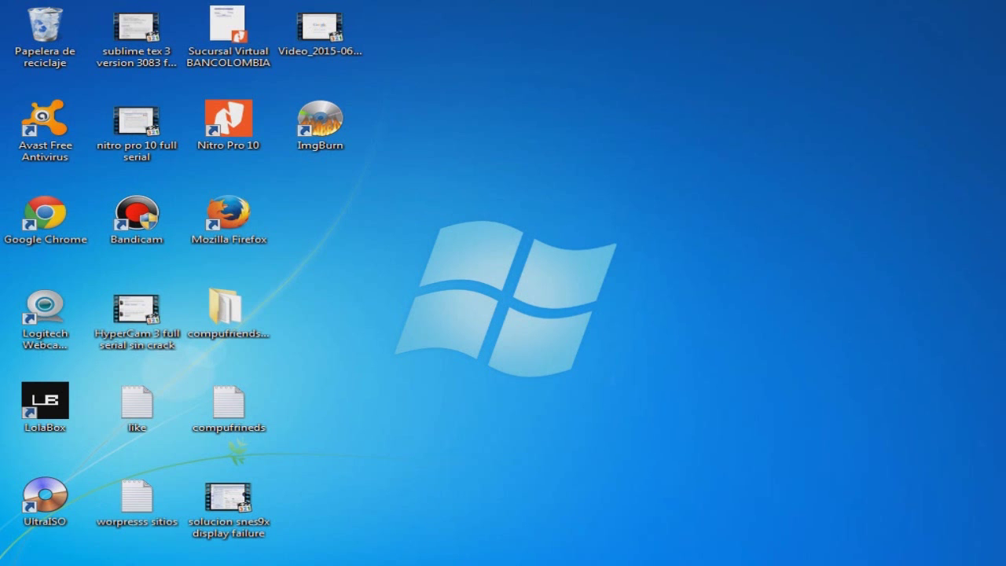
Check Unidad de CD (F:) in Equipo by trying to open it and viewing its UltraISO options.
click(49, 561)
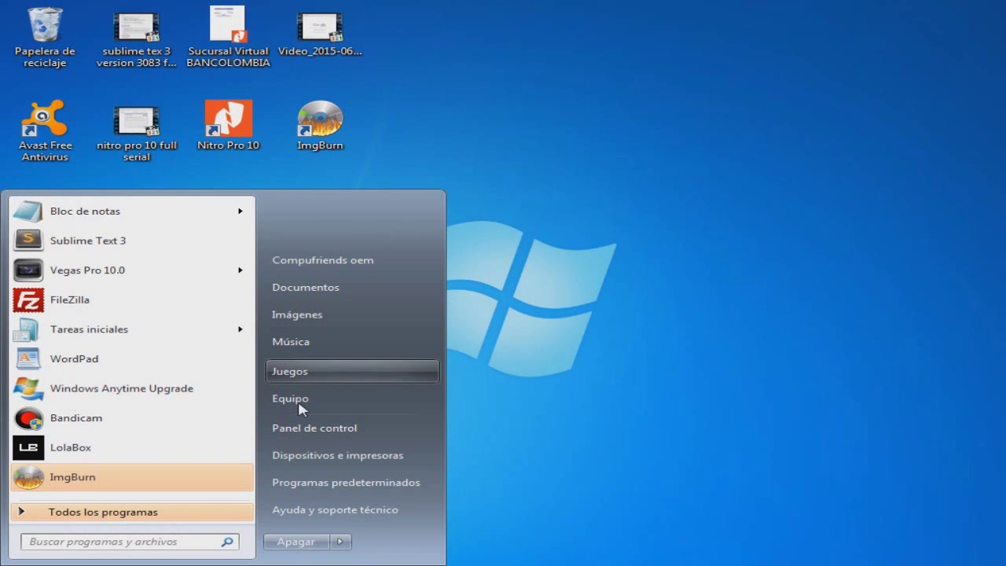
click(534, 325)
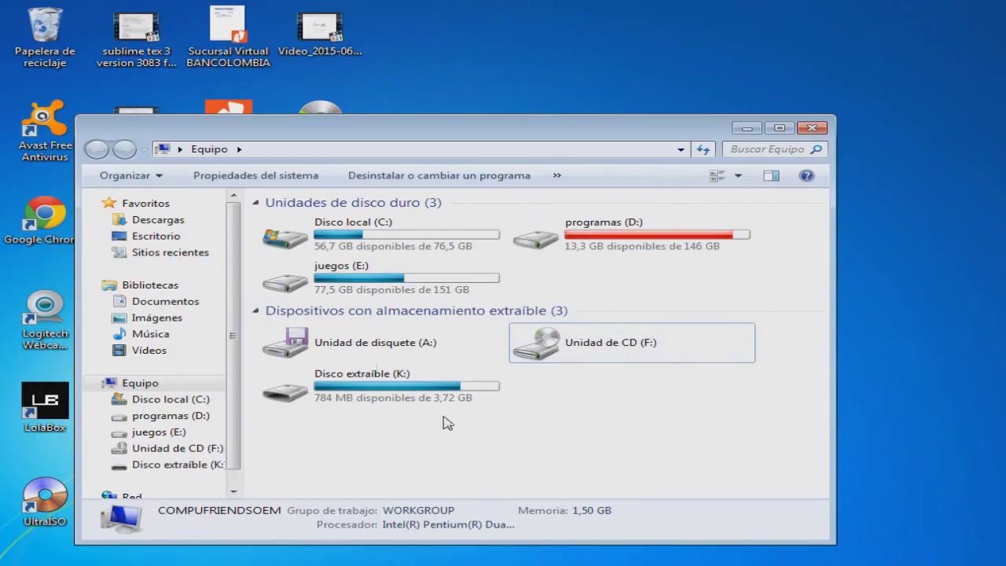
double_click(592, 347)
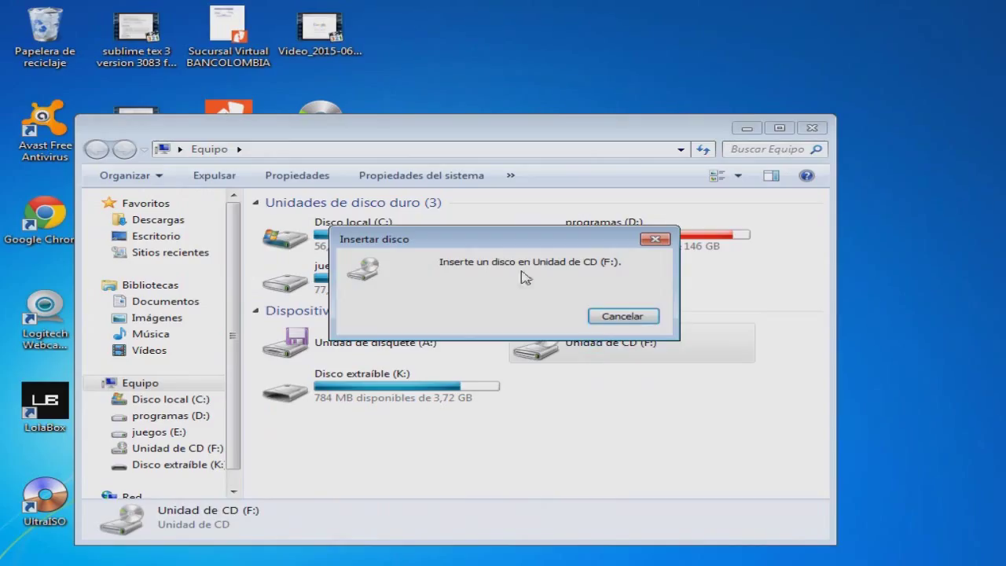
click(628, 316)
click(610, 347)
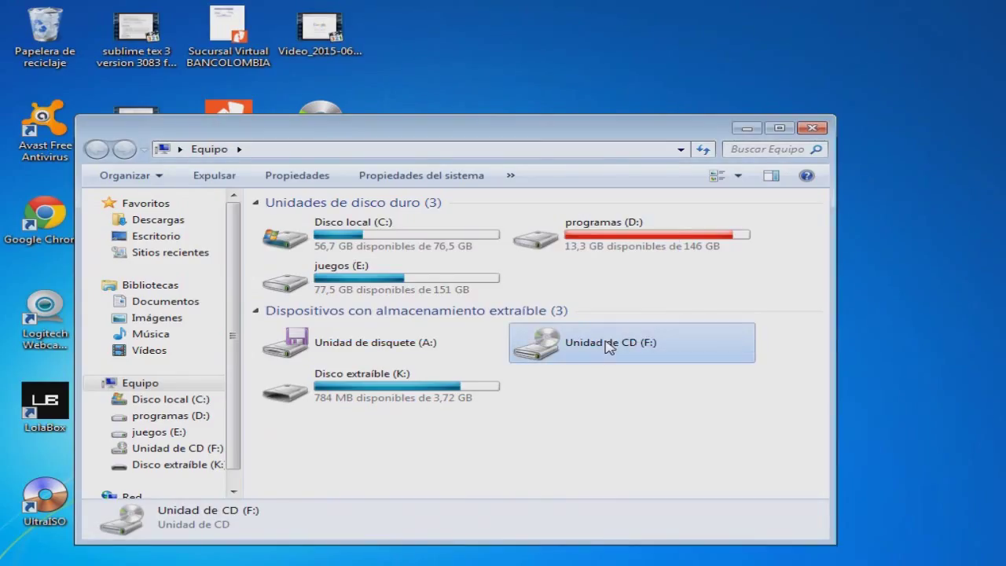
right_click(608, 347)
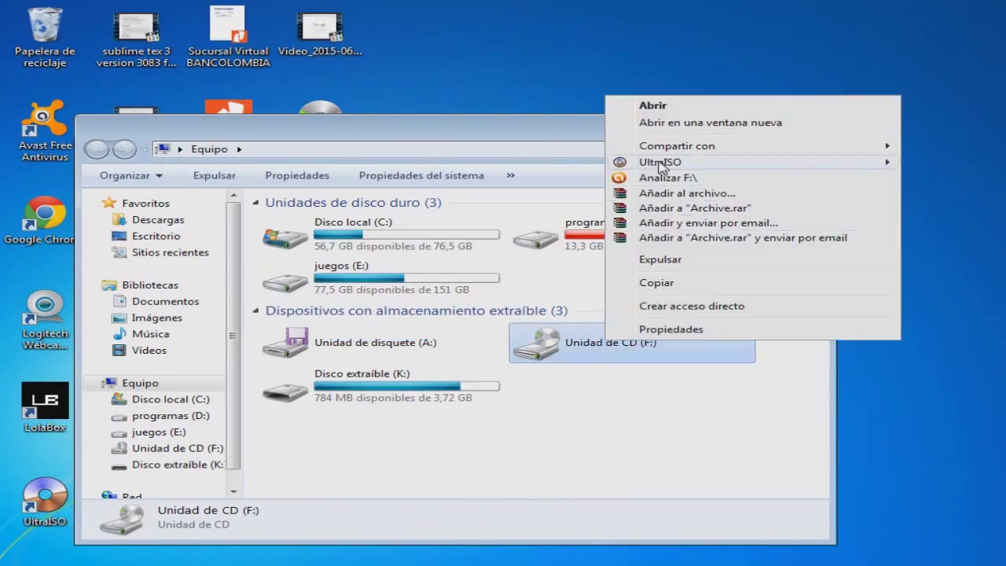
mouse_move(660, 163)
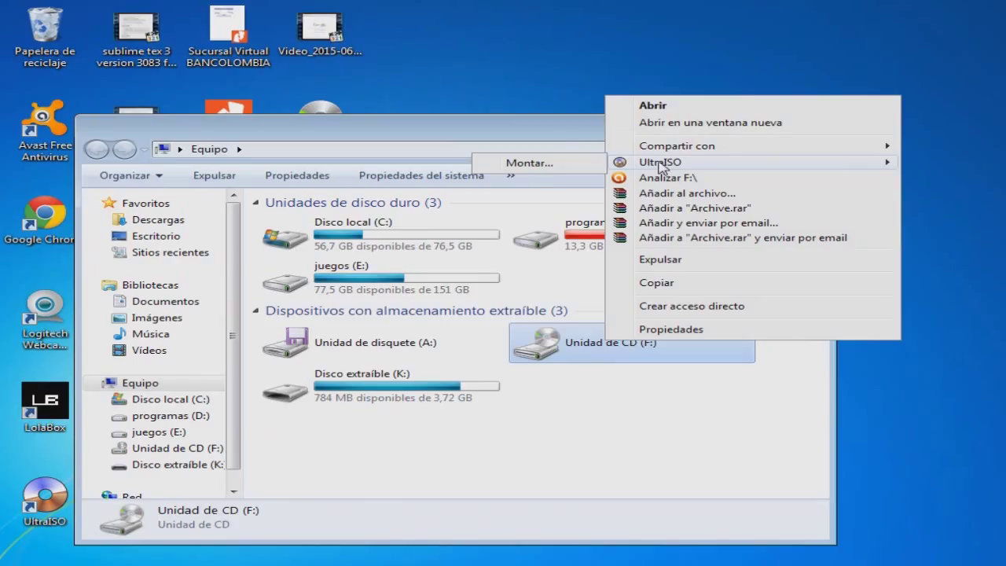
click(593, 437)
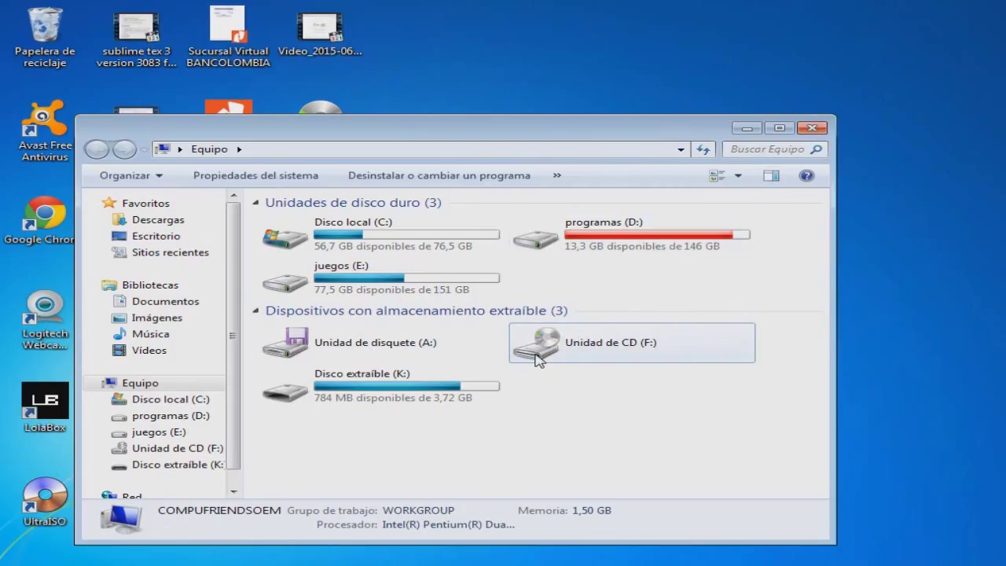
Close the Equipo window and, from the Descargas window, open the Languages folder in ImgBurn under Archivos de programa on Disco local (C:).
click(45, 502)
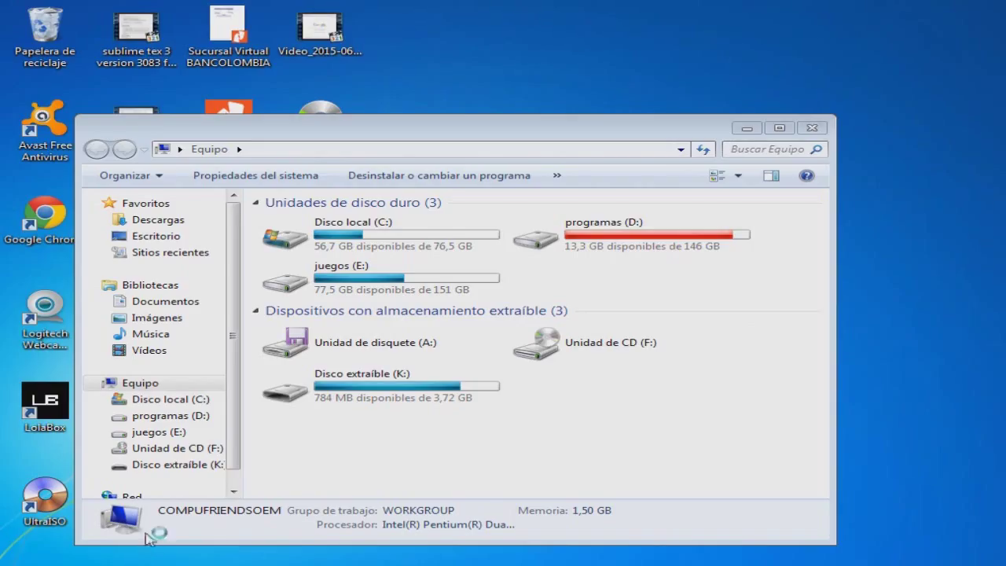
key(alt+F4)
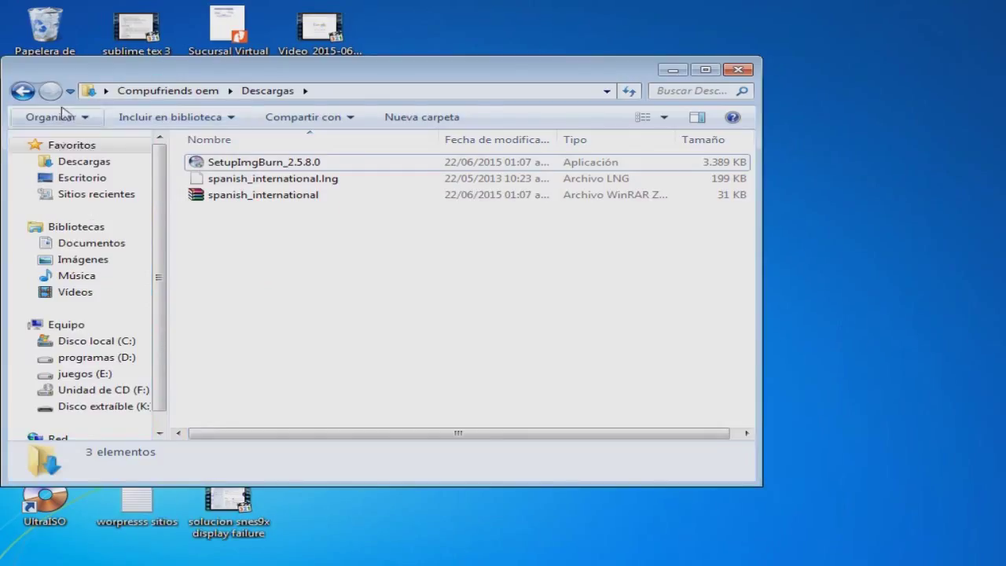
click(70, 342)
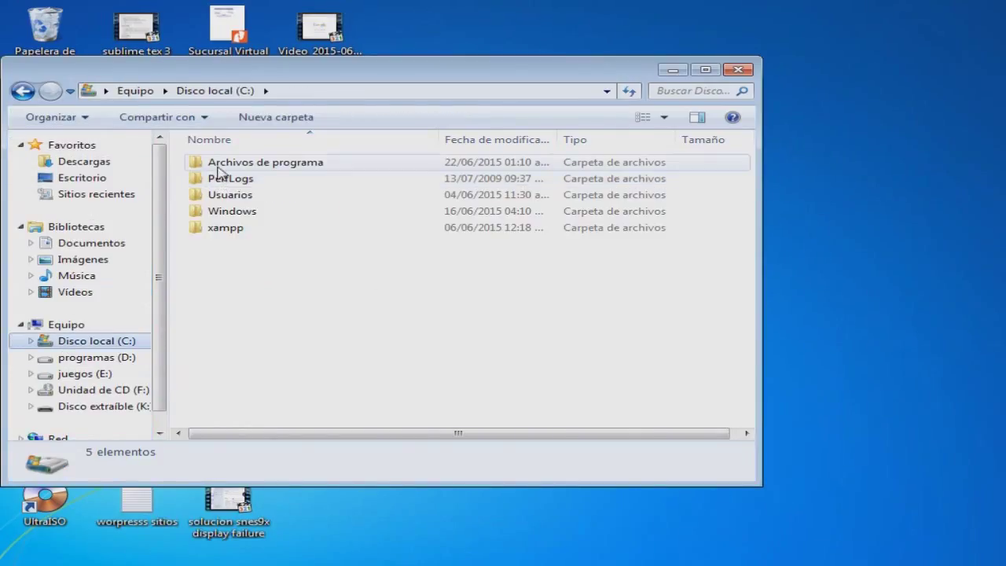
click(218, 165)
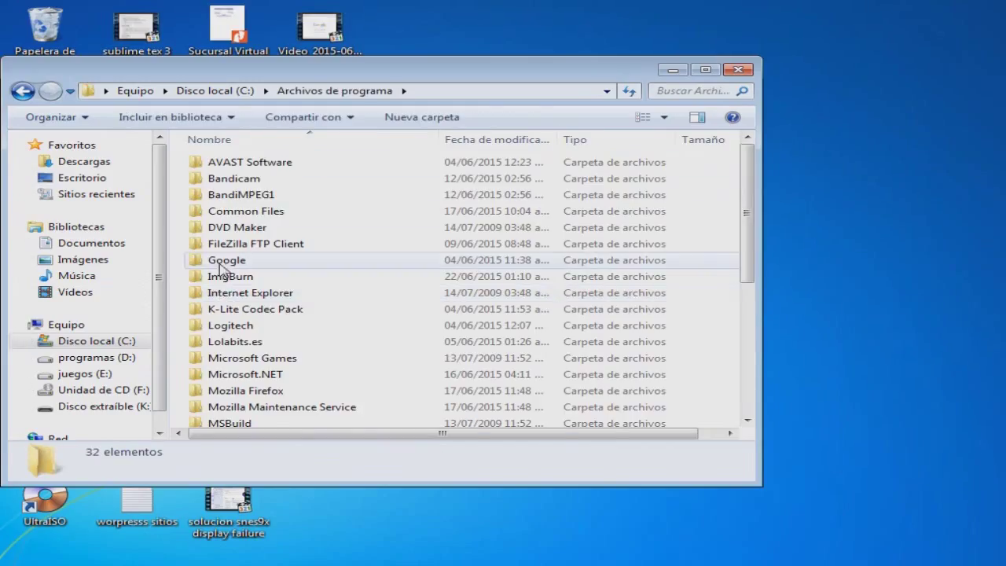
double_click(219, 276)
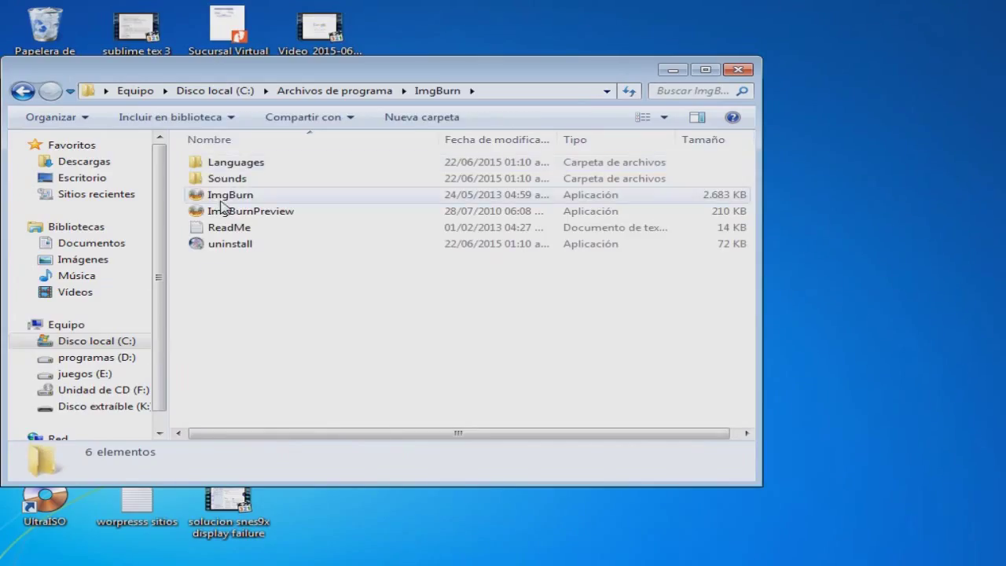
click(229, 164)
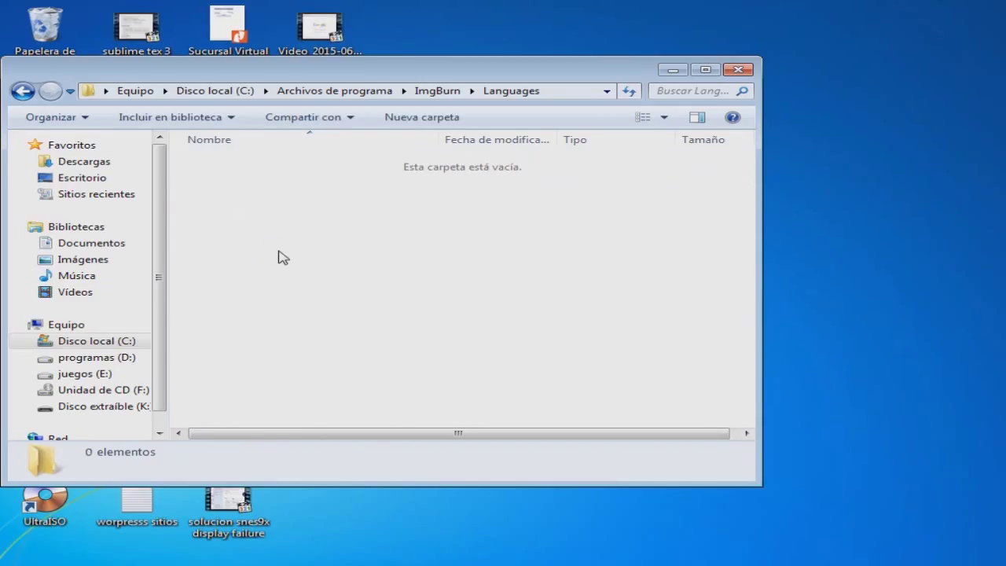
Move the cut spanish_international.lng file into the Languages folder, granting administrator permission, and close the folder window.
key(ctrl+v)
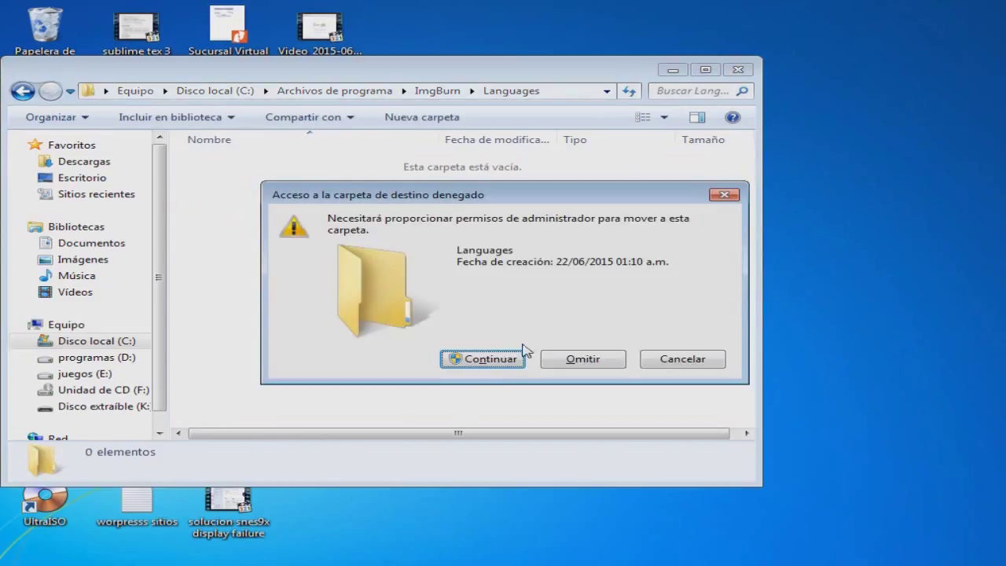
click(483, 358)
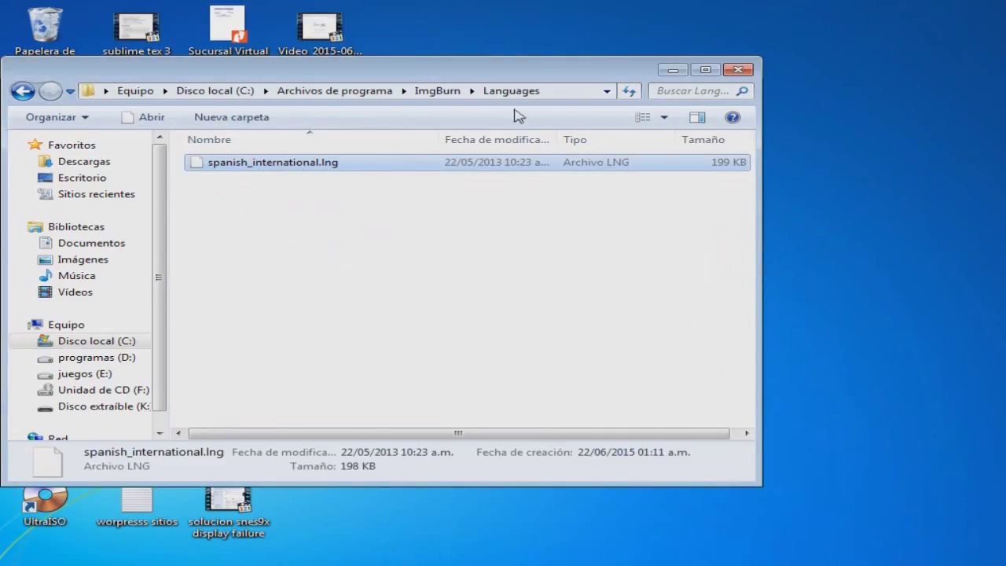
key(alt+F4)
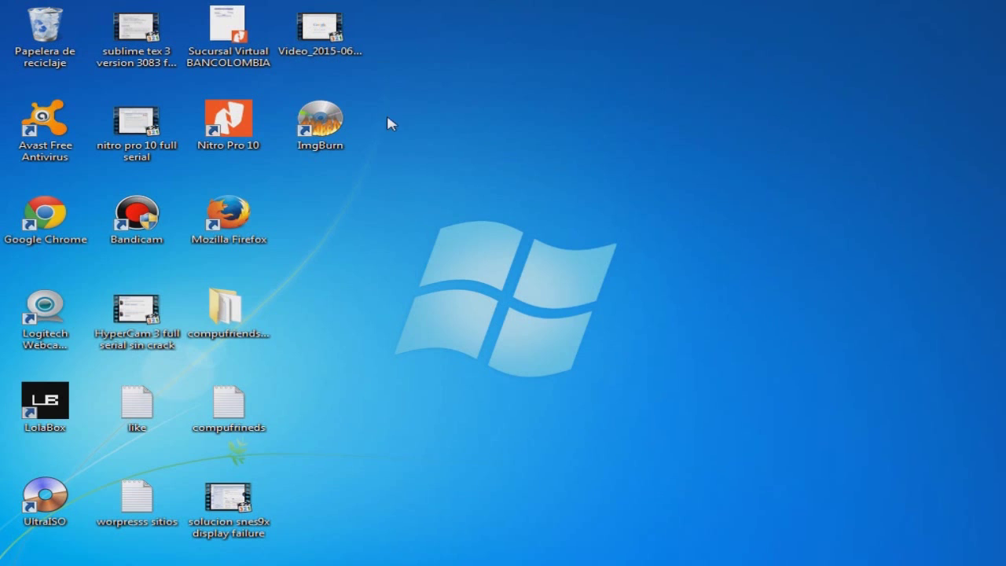
Launch ImgBurn from the desktop and cancel the I/O error for device F:.
double_click(324, 124)
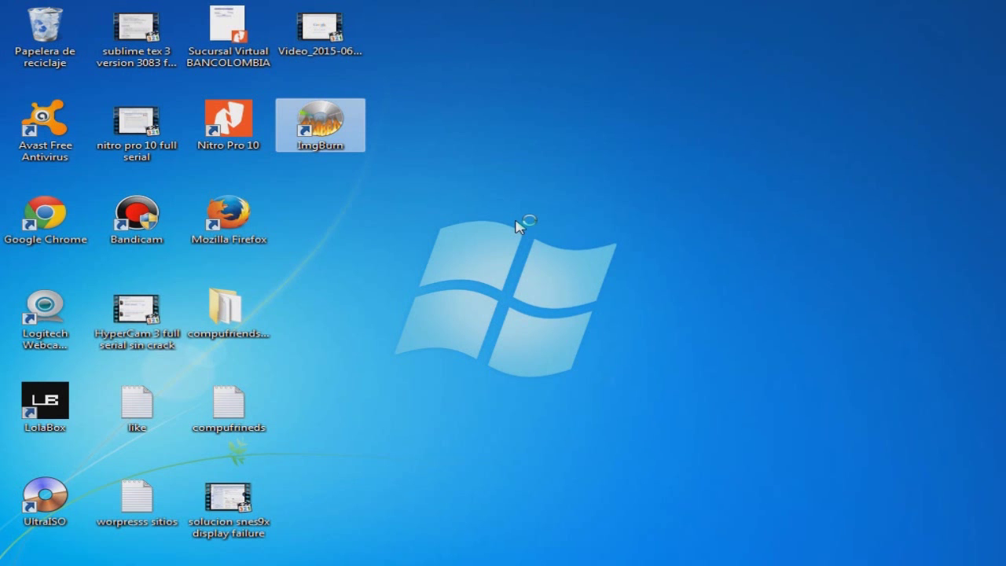
click(516, 227)
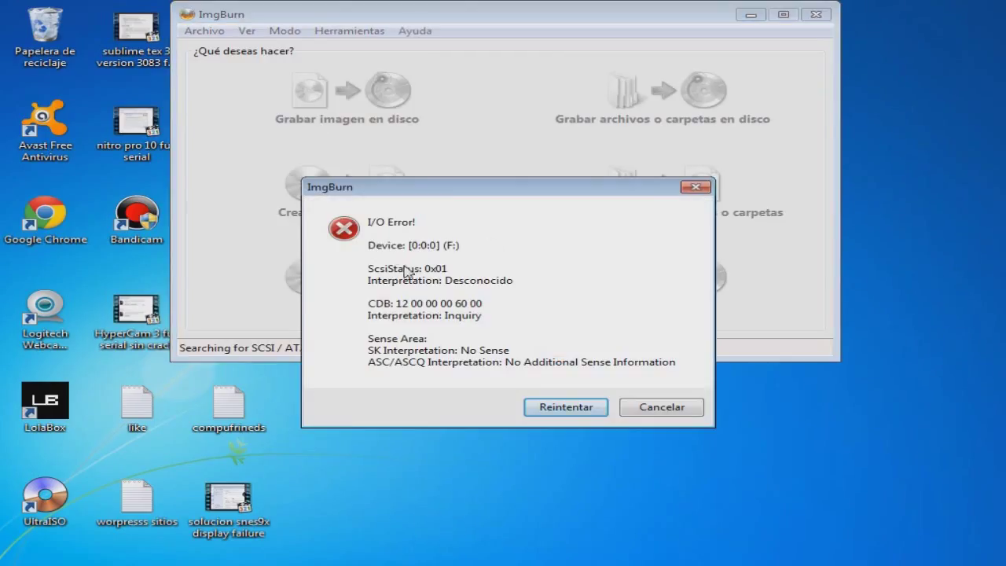
click(656, 408)
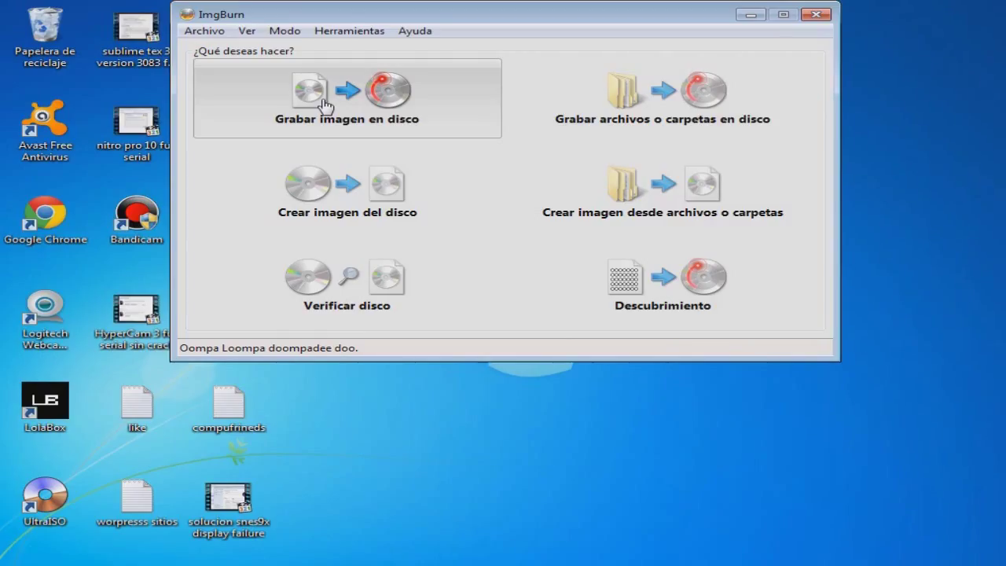
View ImgBurn's version, translator and licence information, and close the Acerca de ImgBurn dialog.
click(415, 31)
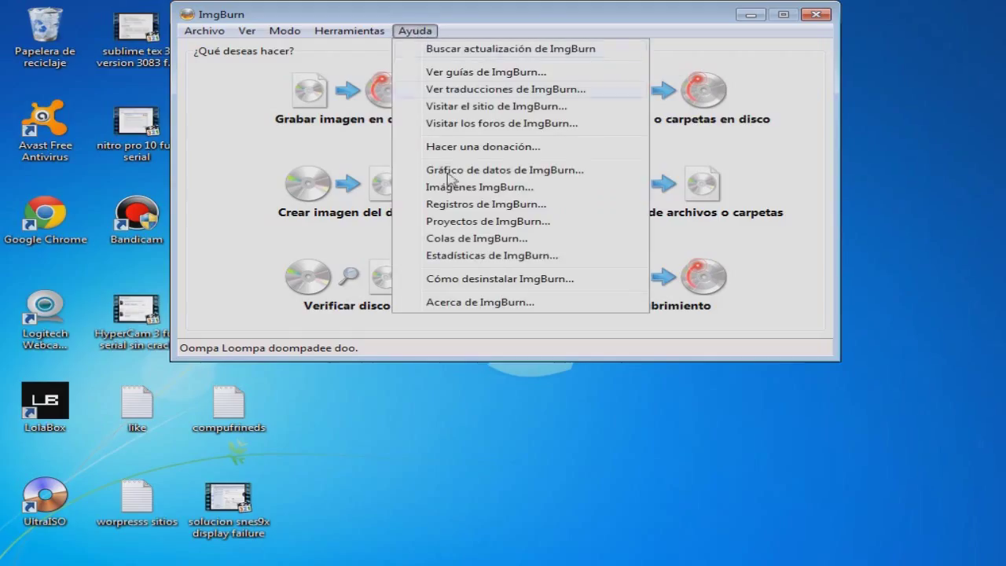
click(470, 303)
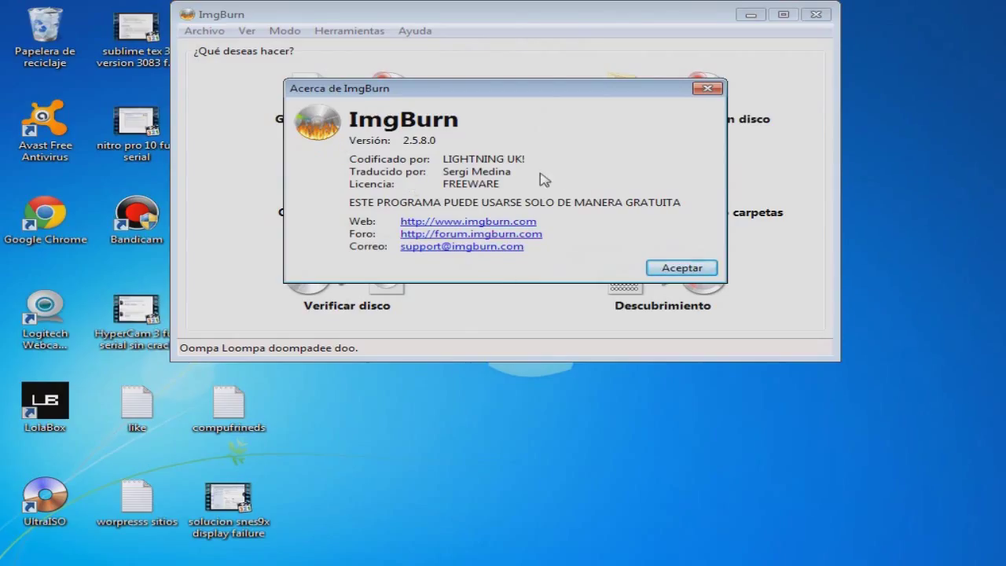
click(514, 234)
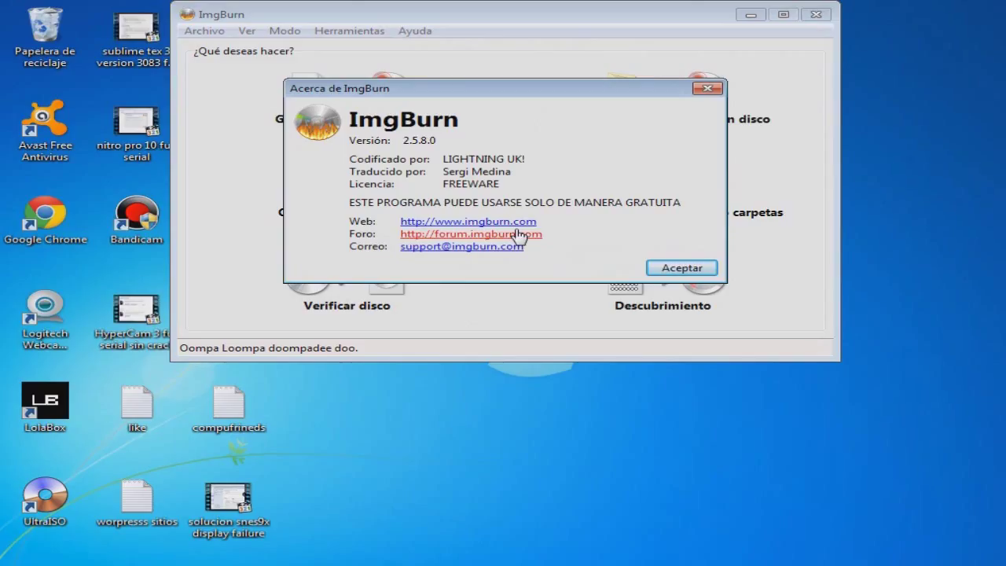
click(689, 269)
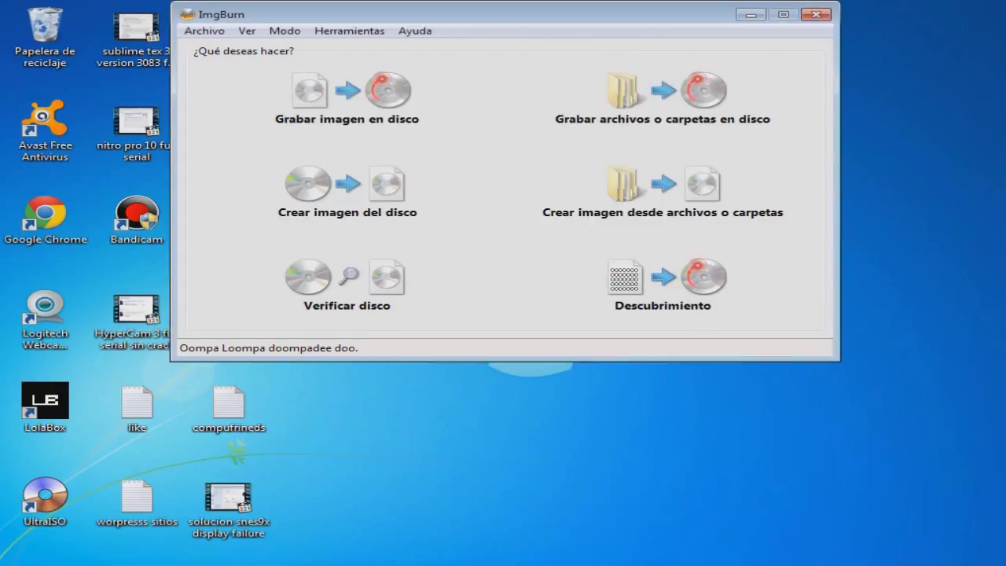